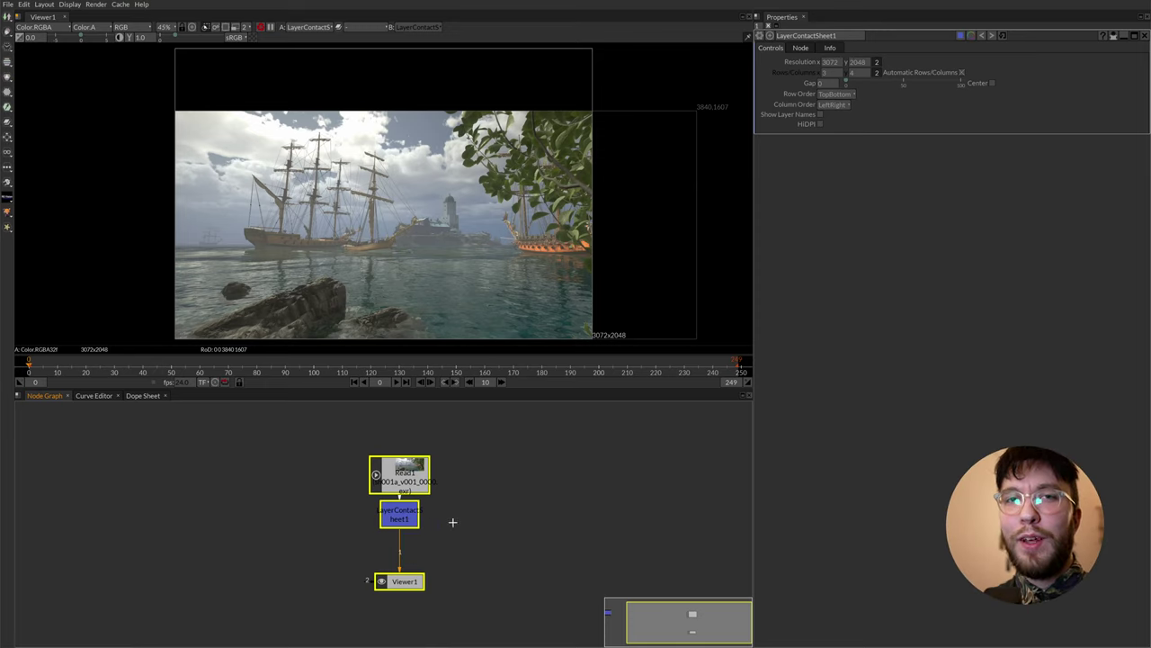
View the contact sheet's alpha channel, return to RGB, and turn on Show Layer Names.
click(447, 520)
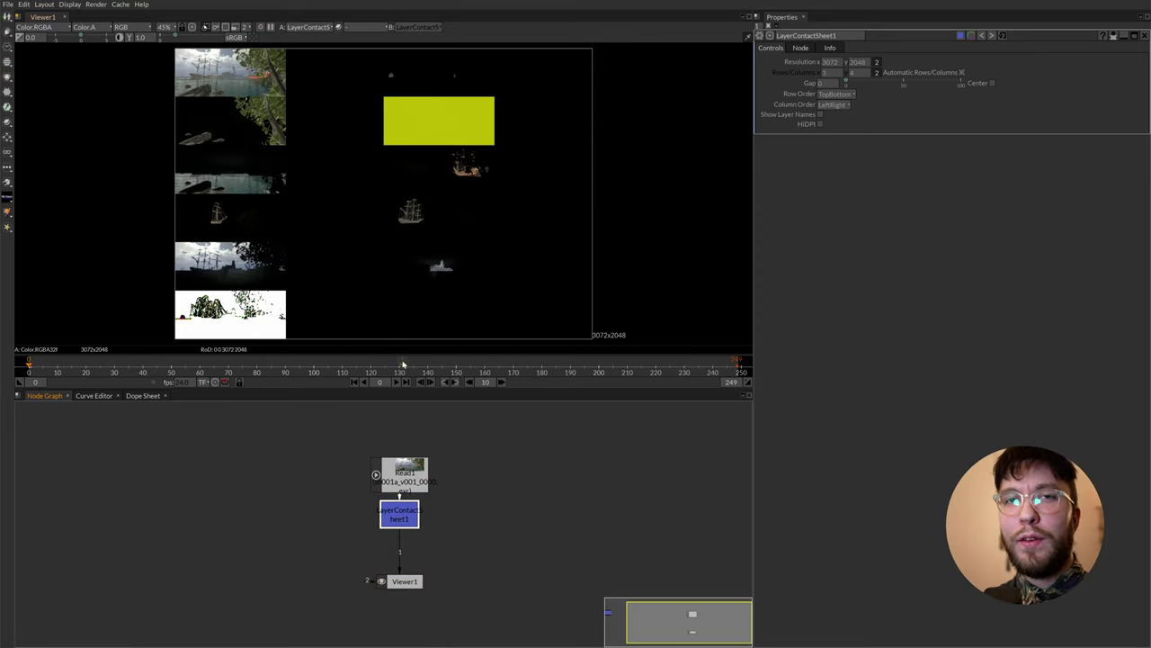
click(368, 232)
key(a)
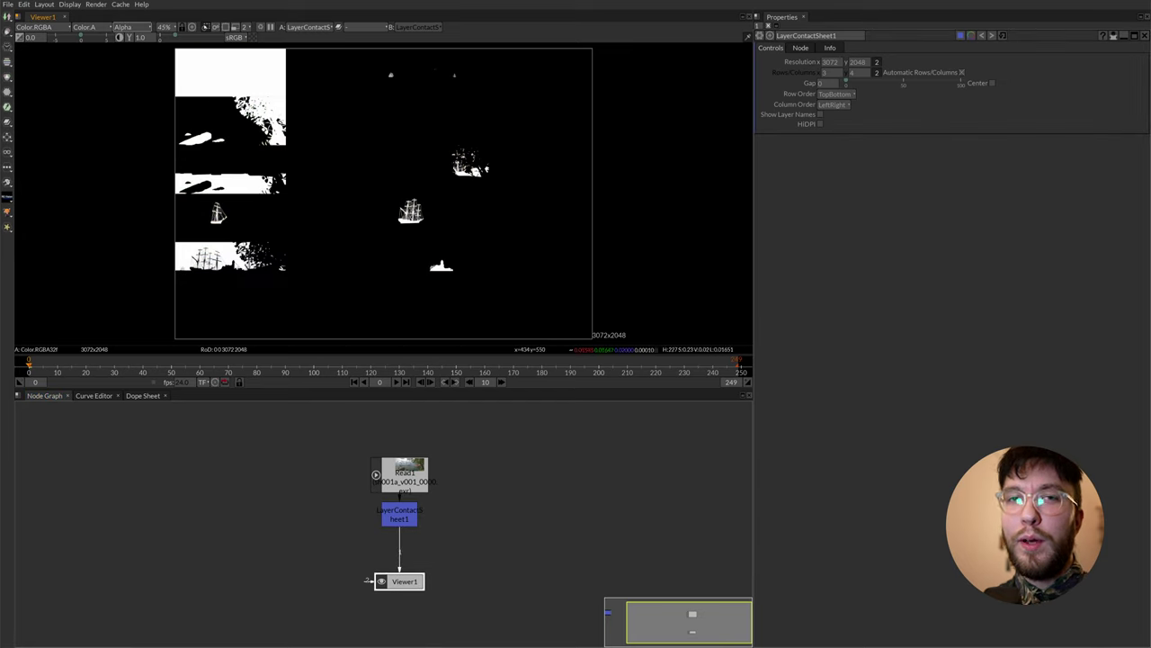
key(a)
click(819, 115)
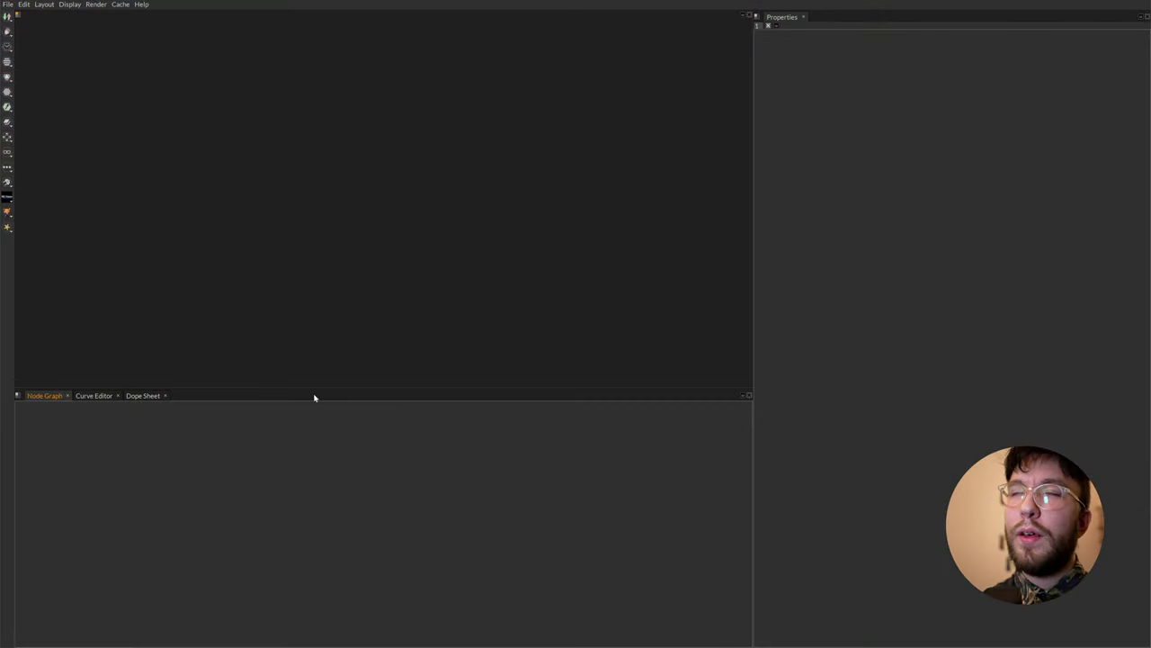
Add a Read node from the Image toolbar and select the sh001a_v001_####.exr sequence.
click(7, 19)
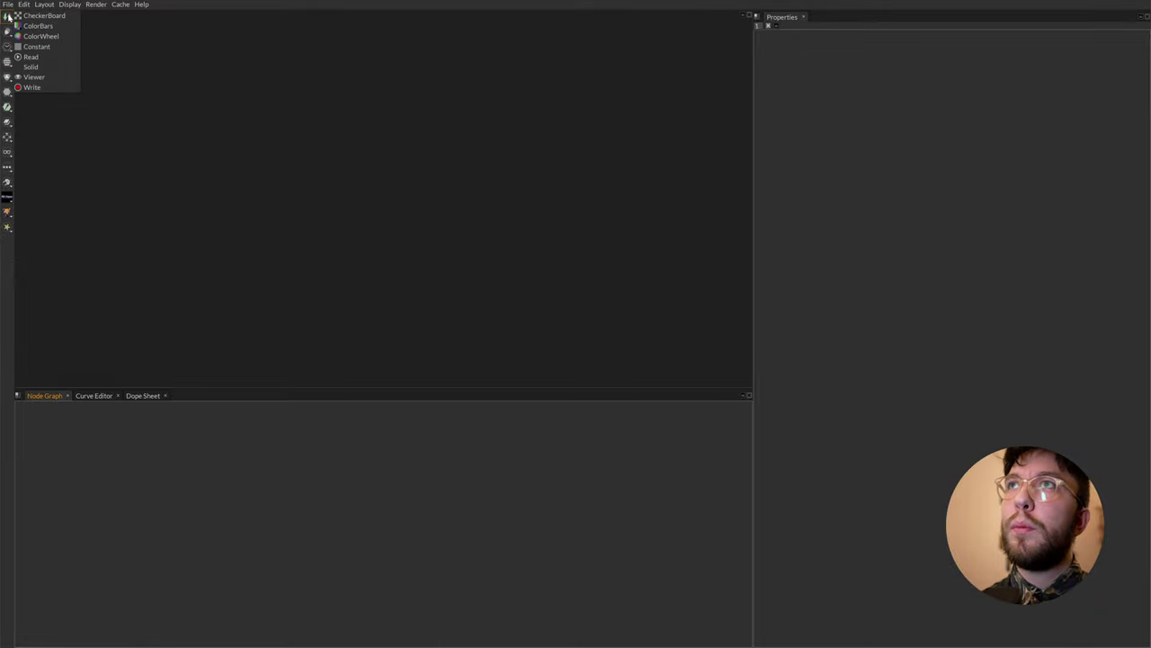
click(40, 61)
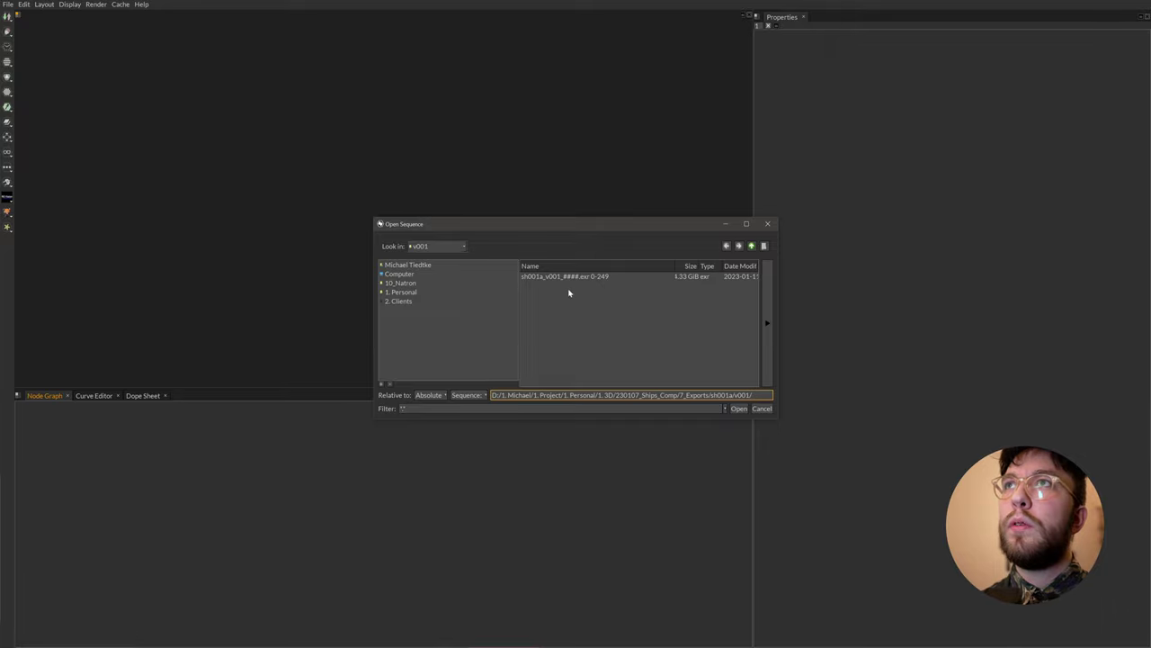
click(436, 246)
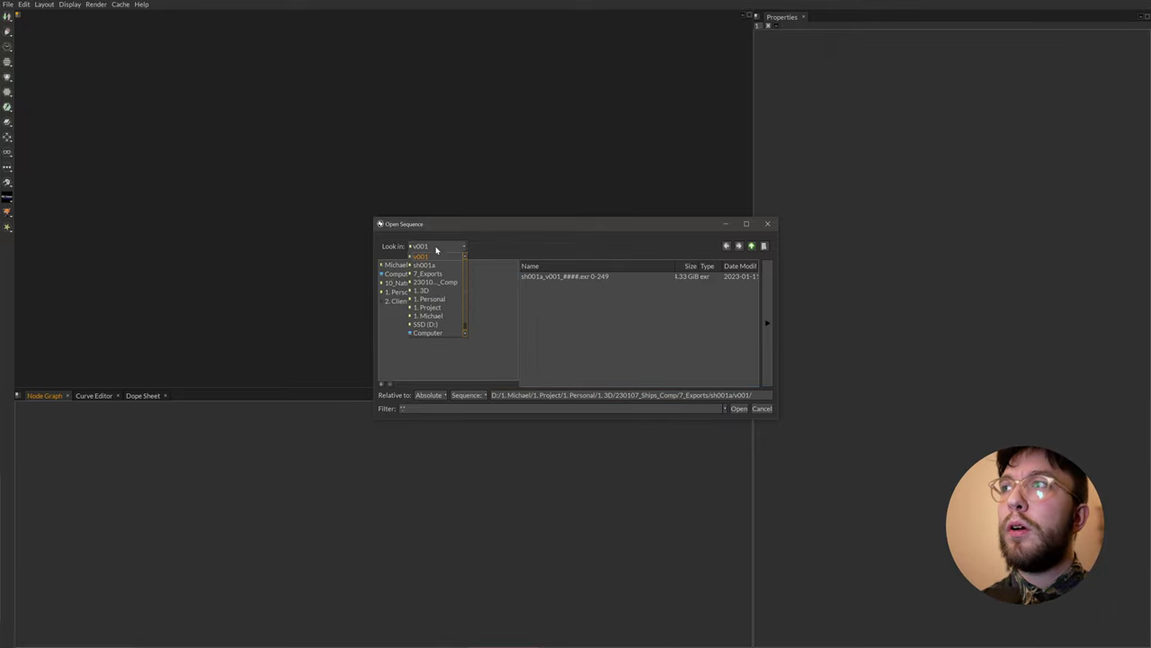
click(552, 318)
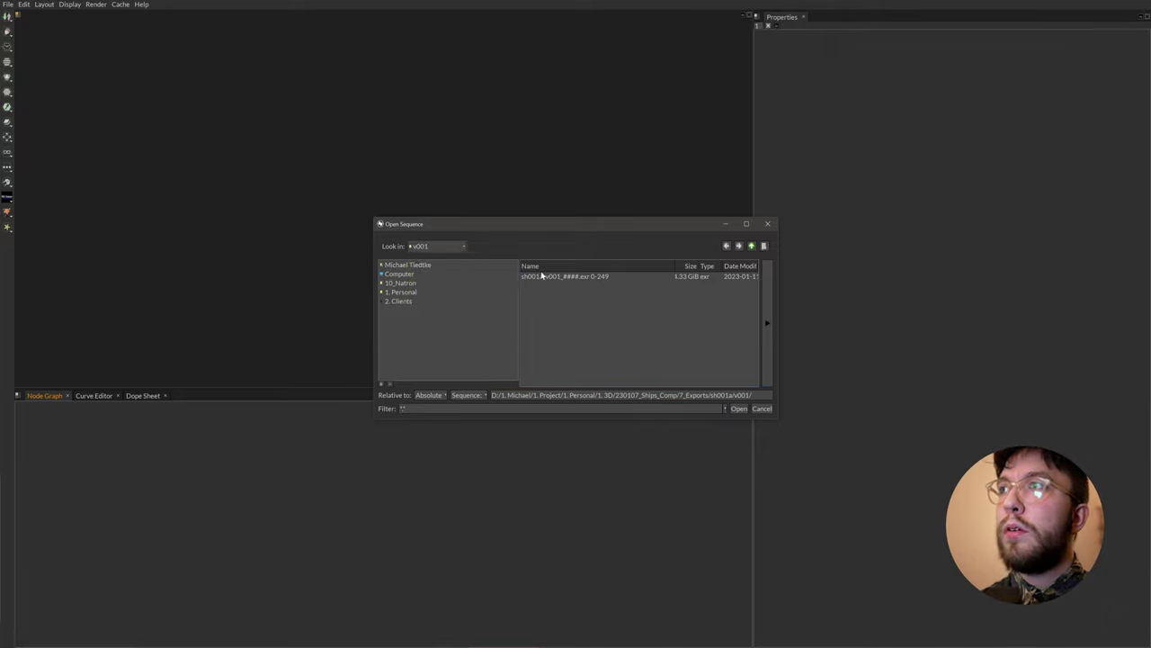
click(541, 277)
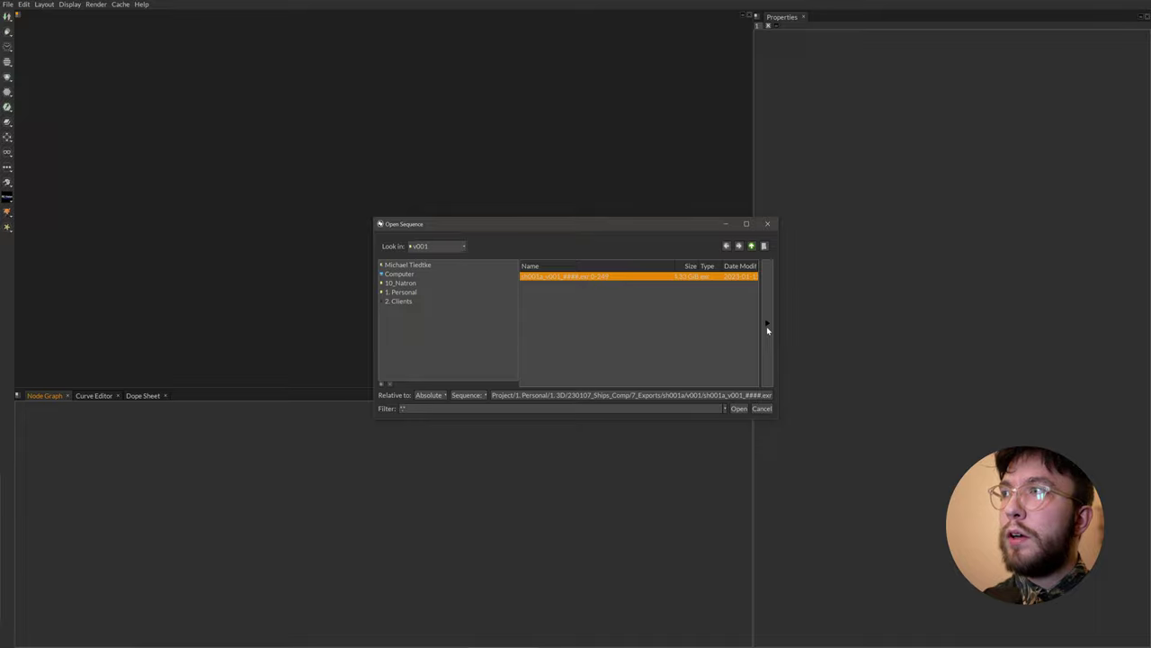
Show the sequence preview and step it forward and back through a few frames.
click(768, 328)
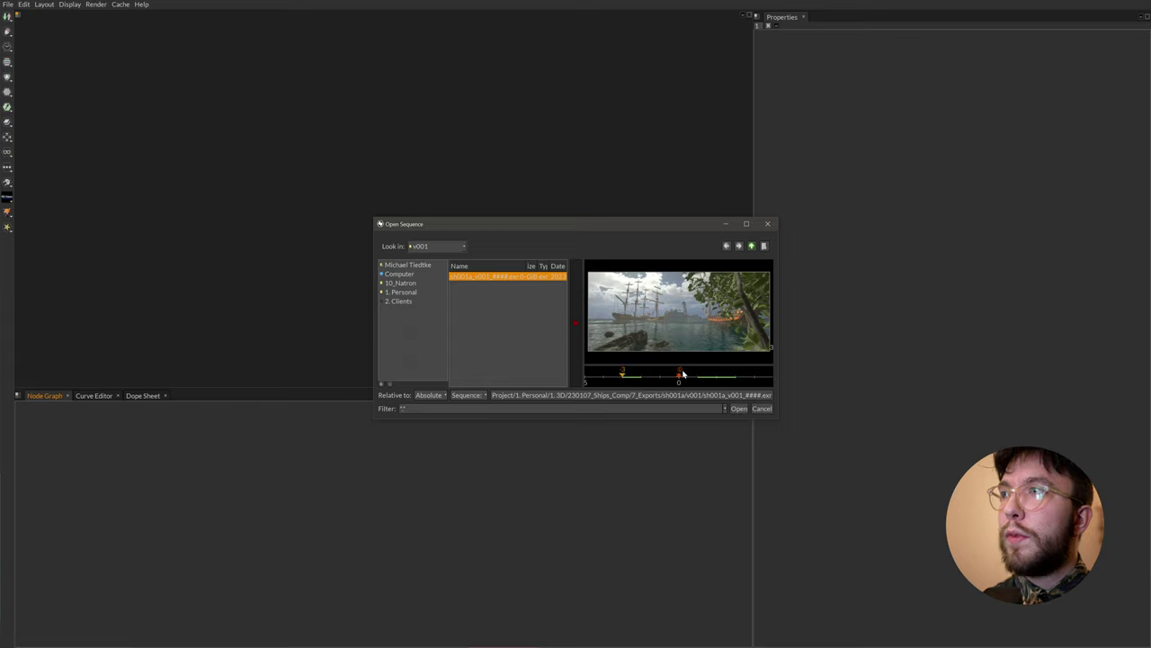
click(718, 378)
click(735, 378)
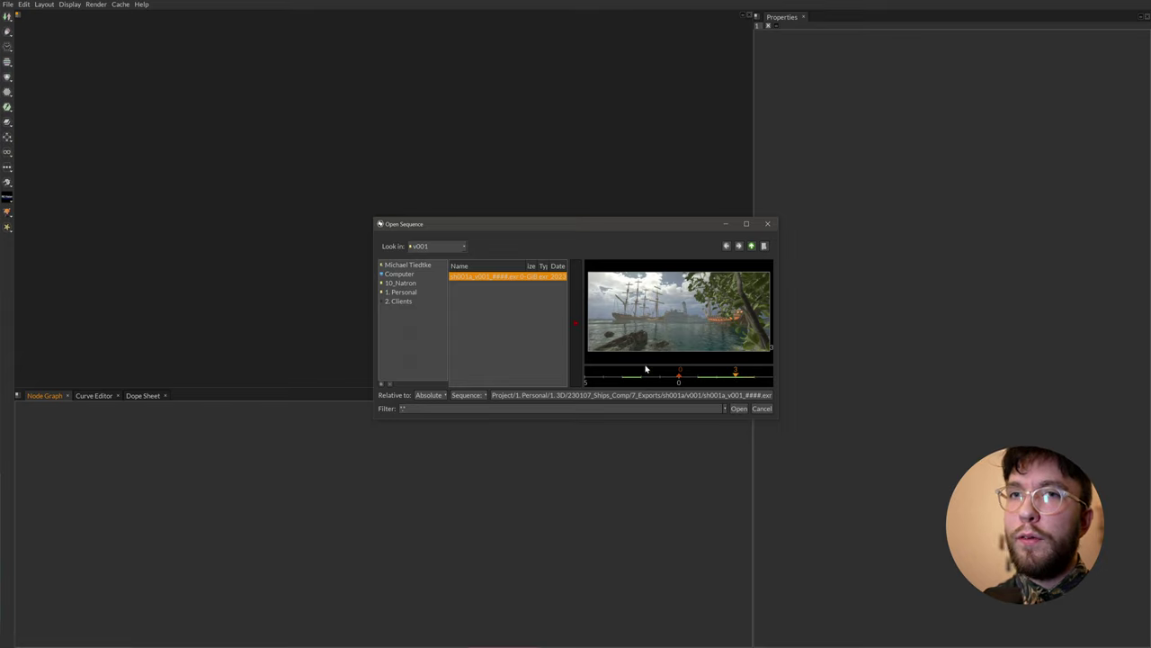
click(680, 379)
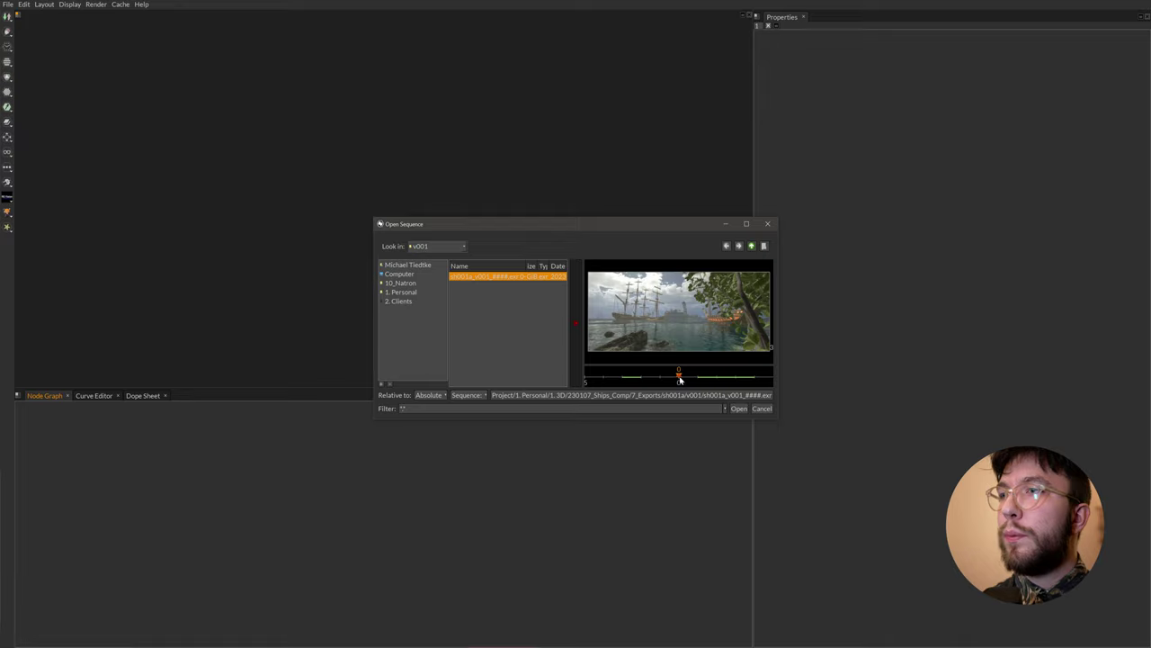
Load the sequence as Read1, connect it to a viewer with 1, and scrub through frames.
click(738, 408)
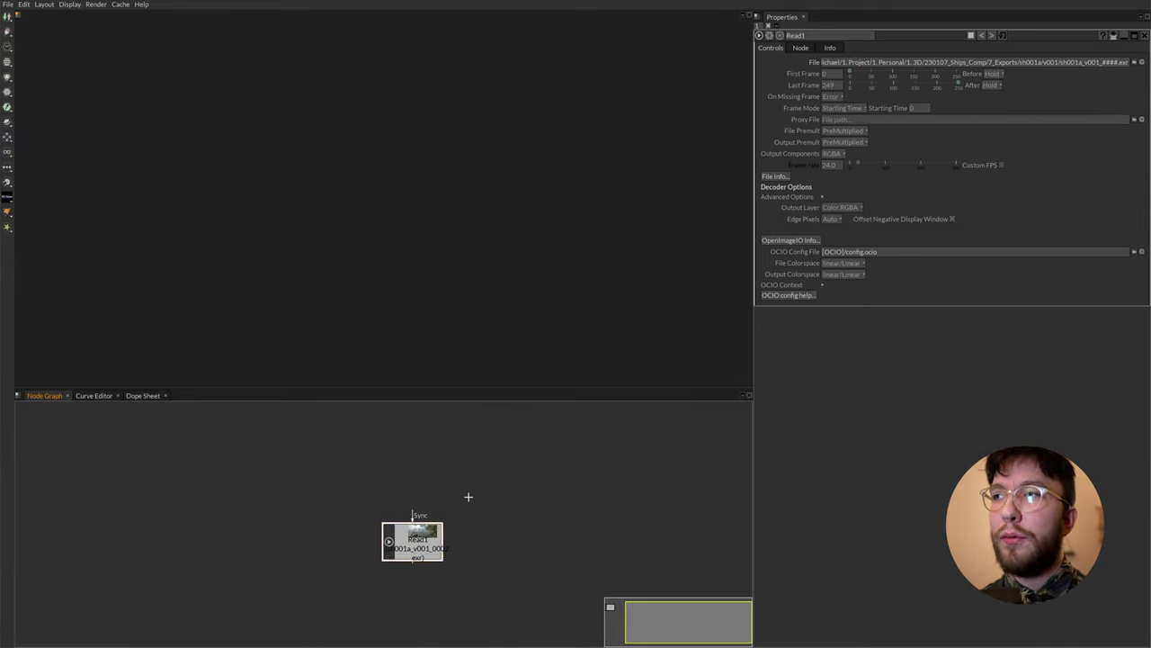
drag(414, 518, 408, 488)
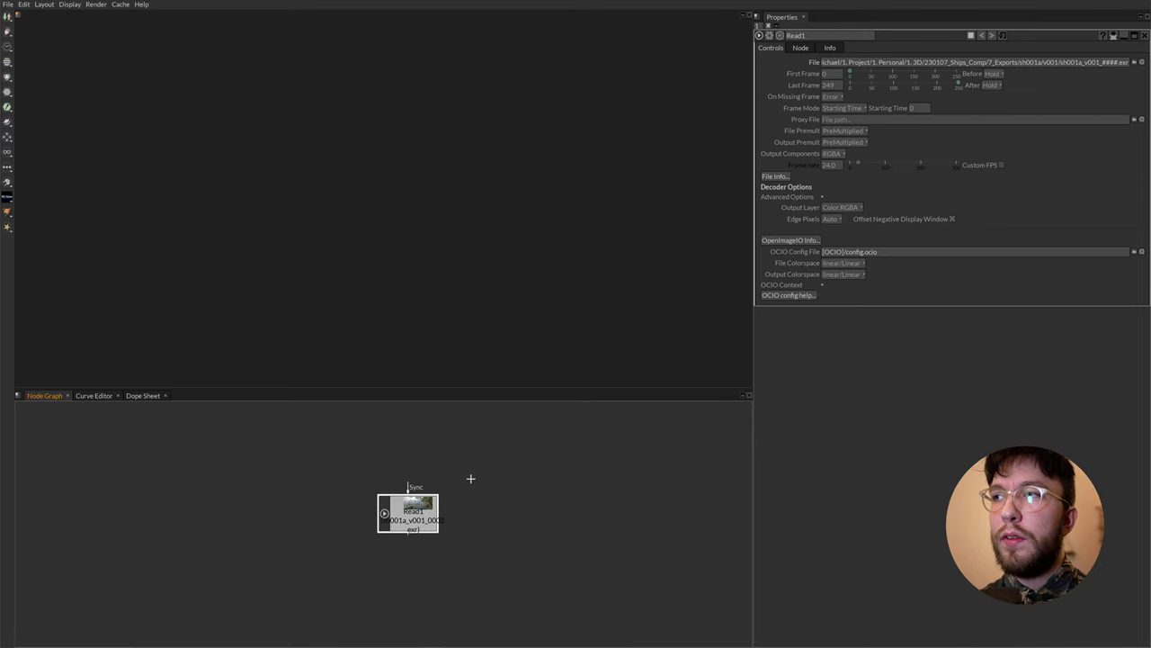
key(KP_1)
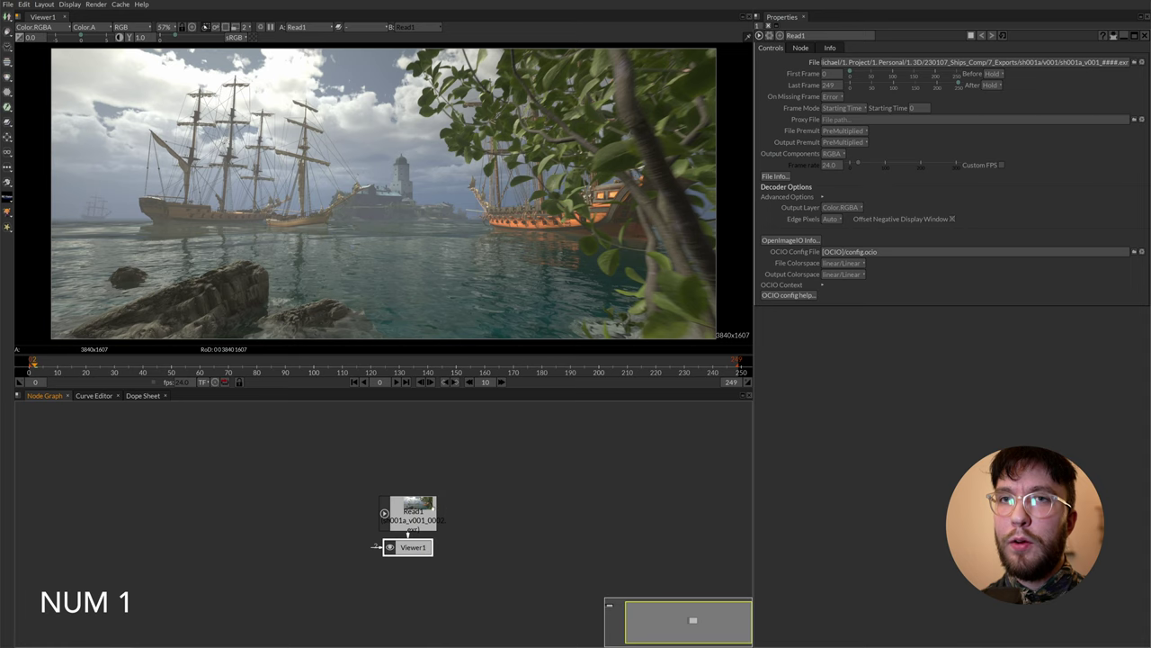
drag(410, 512, 412, 482)
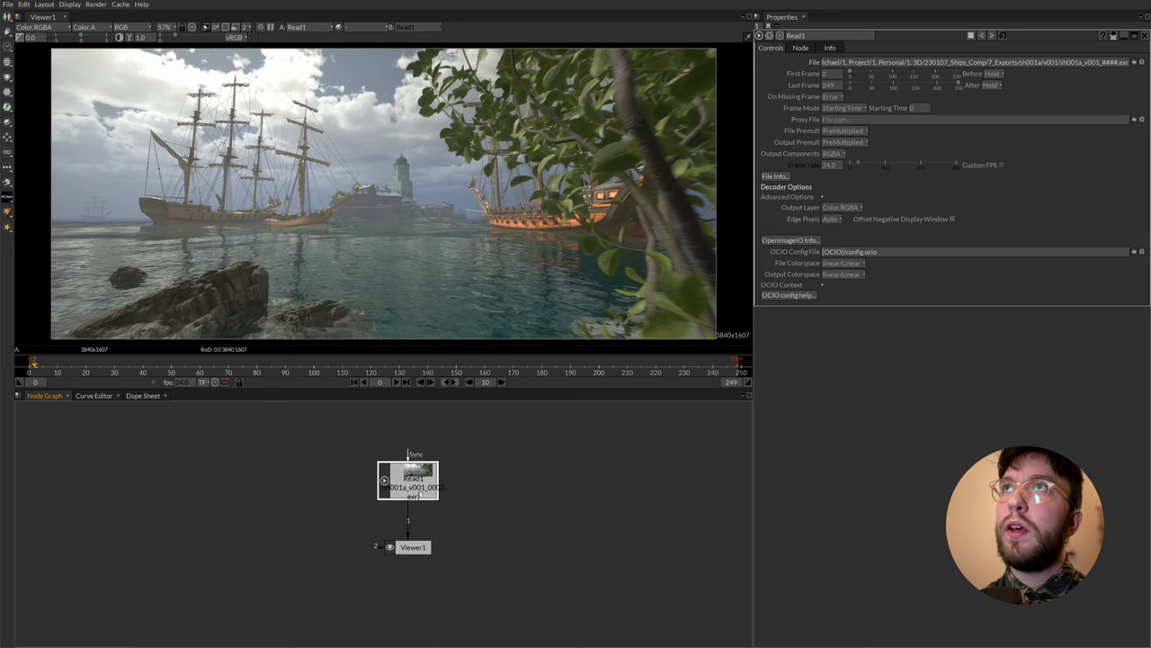
drag(419, 495, 421, 500)
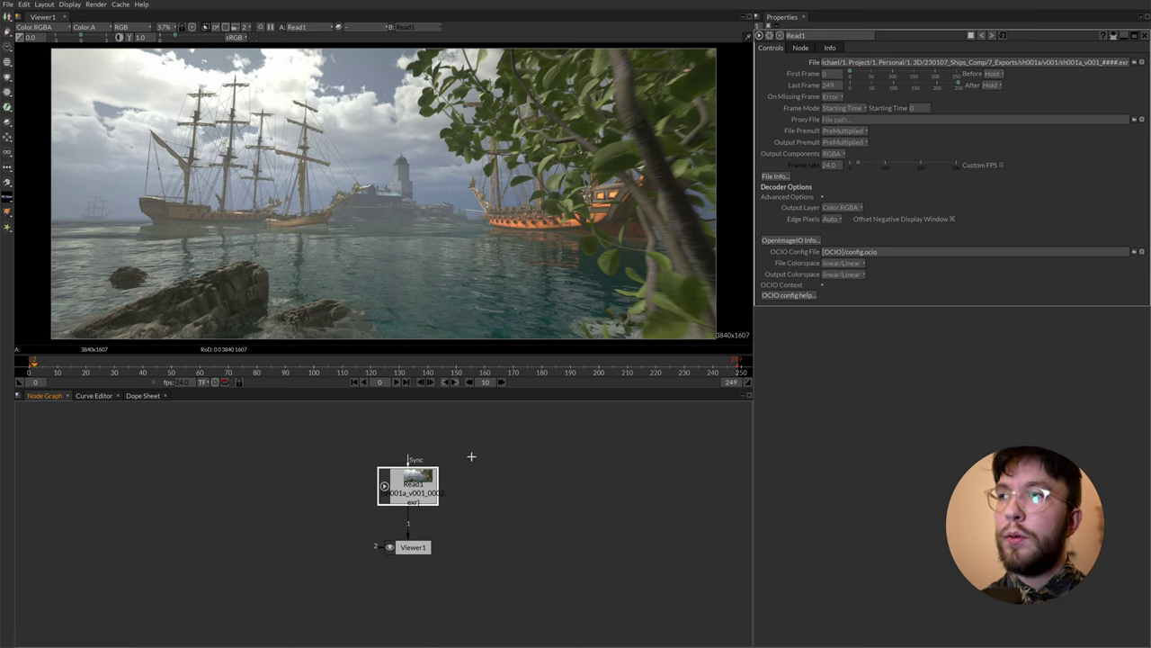
drag(56, 369, 518, 369)
Return the timeline to frame 0 and move Viewer1 further below Read1.
click(65, 368)
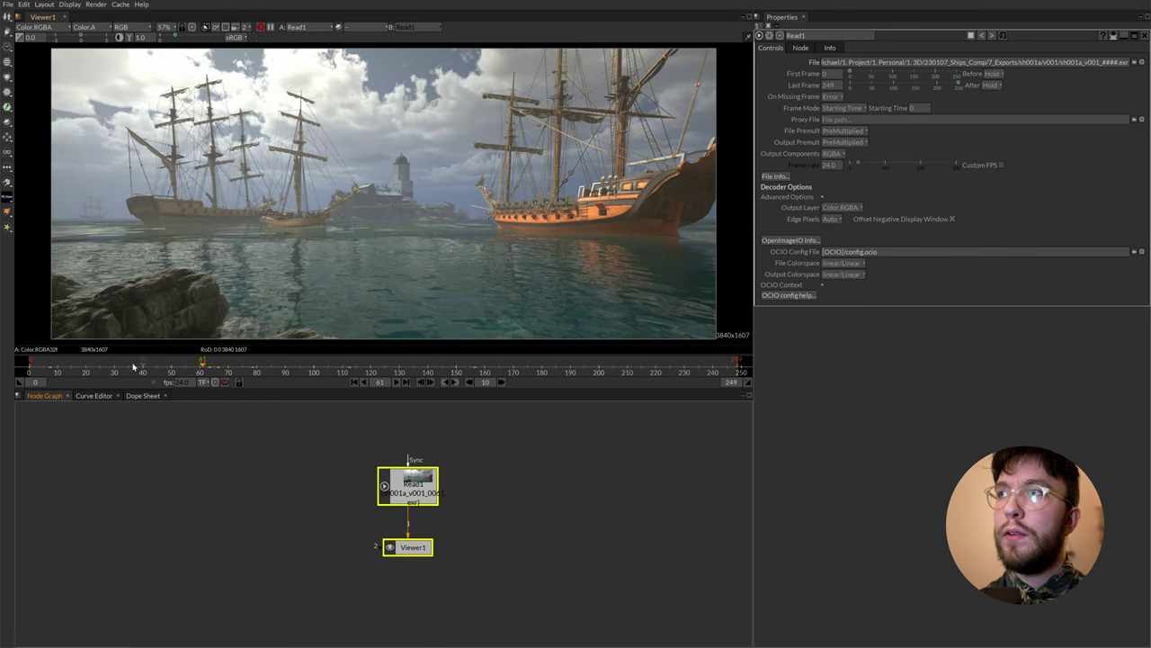
drag(64, 368, 29, 368)
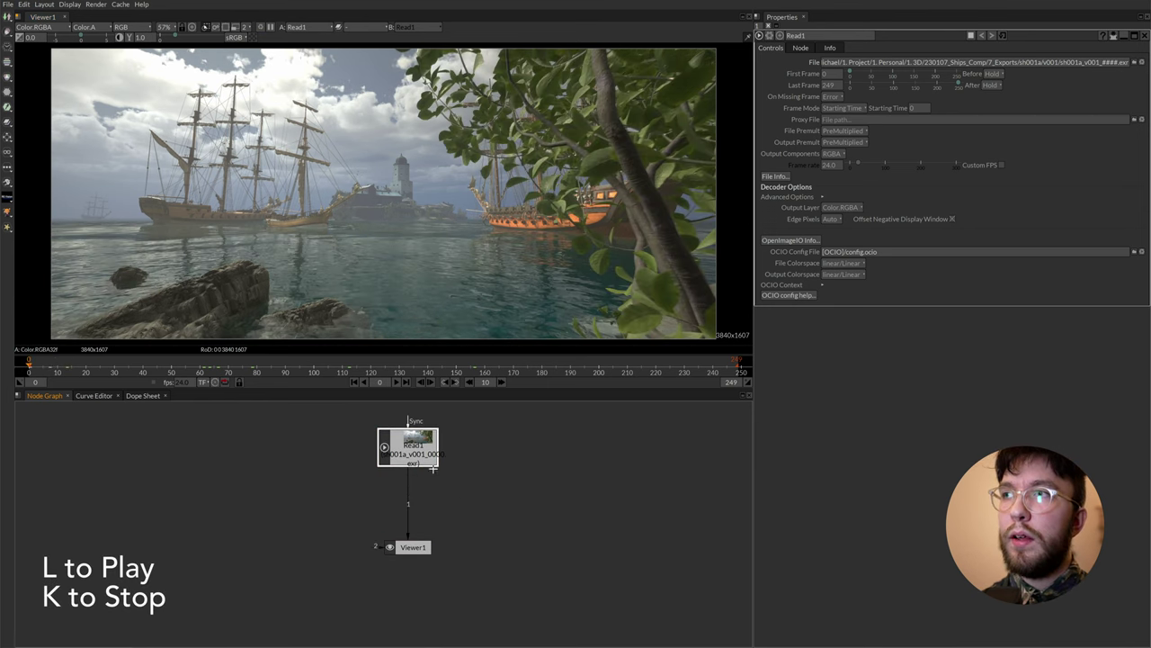
drag(489, 498, 479, 533)
drag(423, 494, 421, 488)
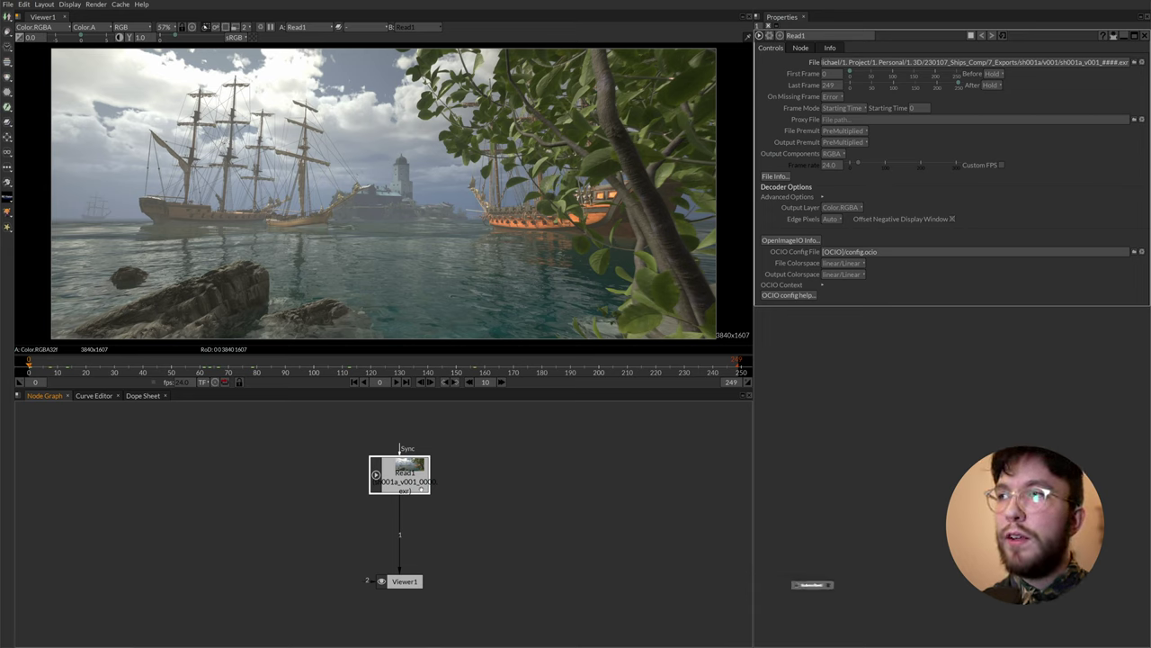
Insert a LayerContactSheet node after Read1 via the Tab node search 'layerc'.
key(Tab)
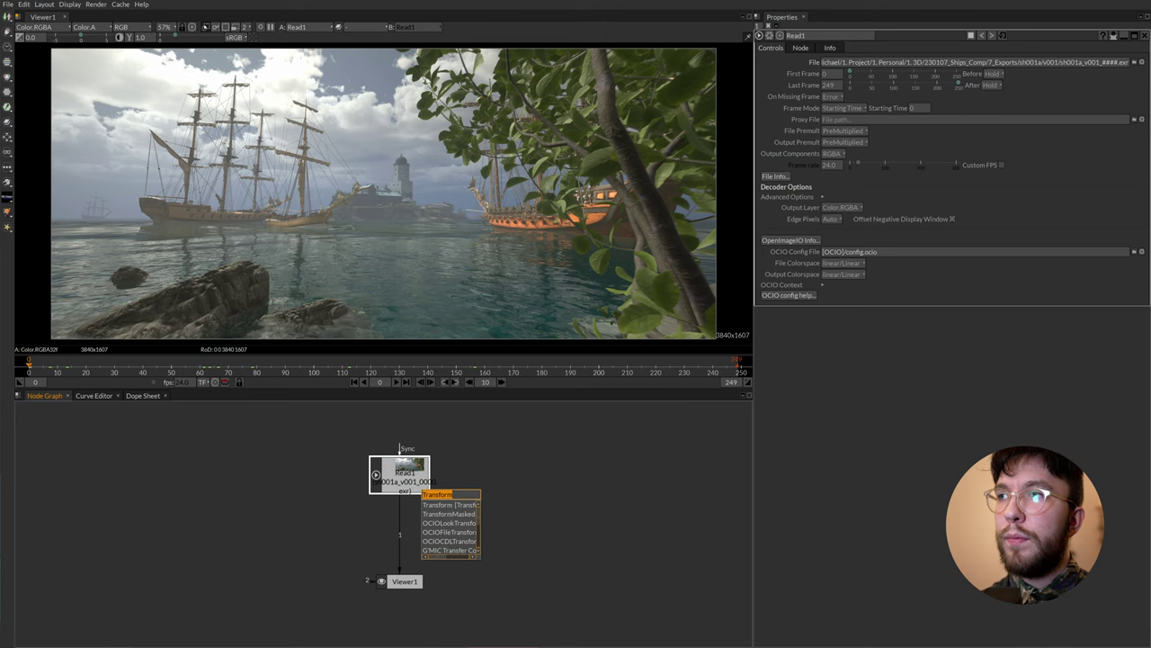
text(layerc)
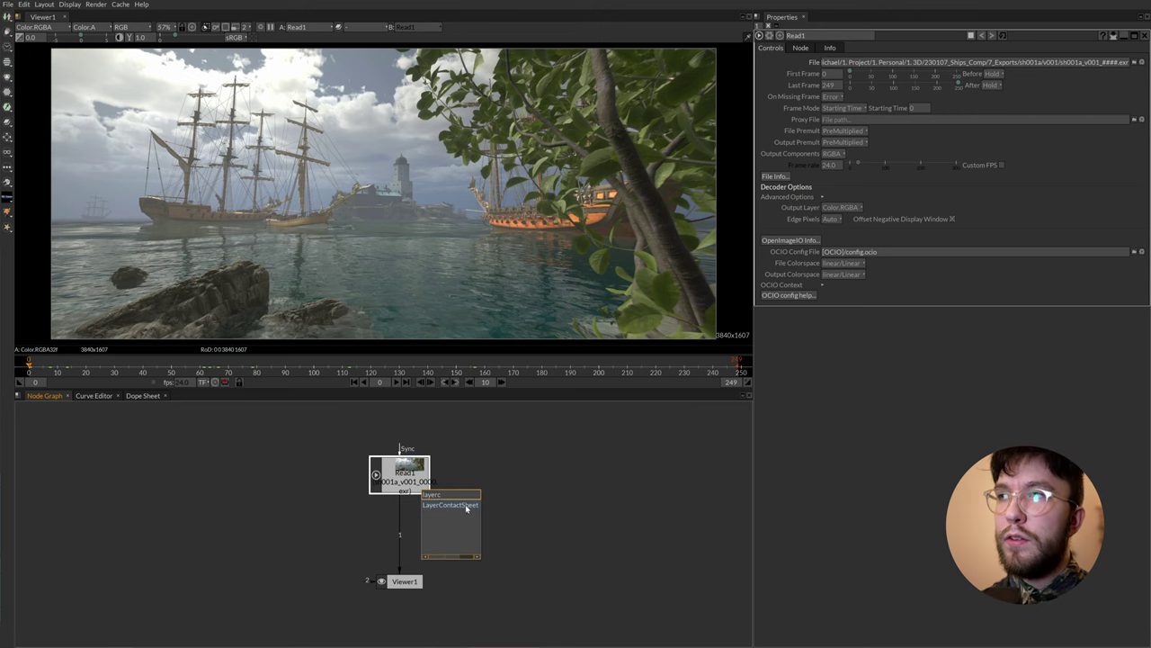
click(467, 507)
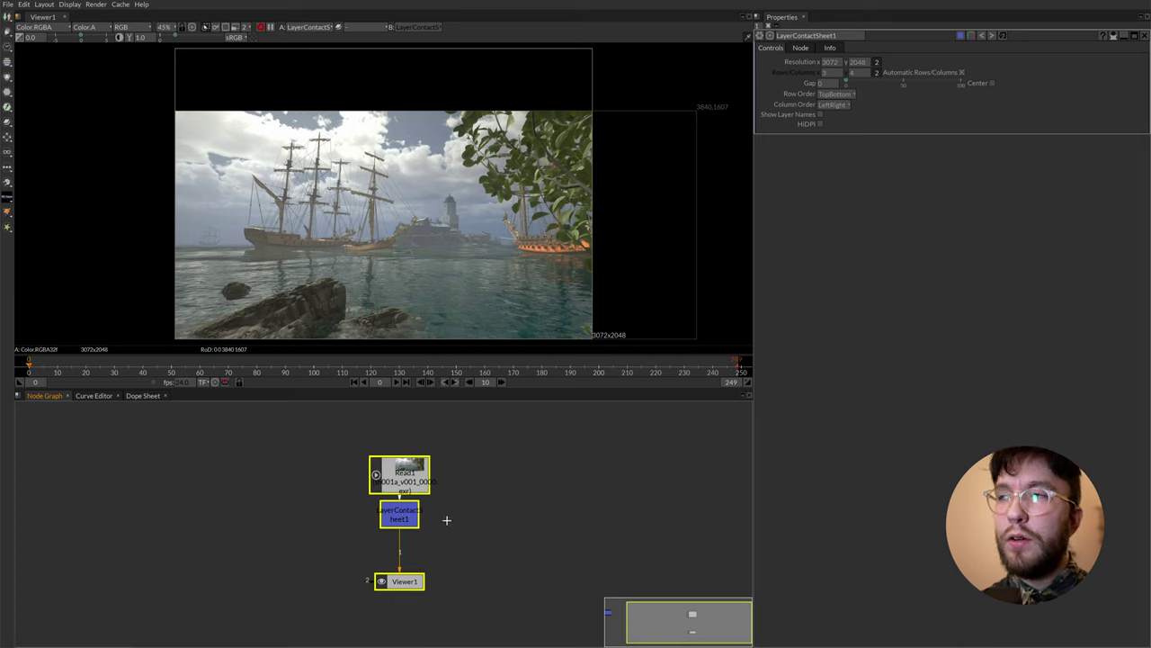
Check every layer's alpha, return to RGB, and turn on Show Layer Names.
click(446, 520)
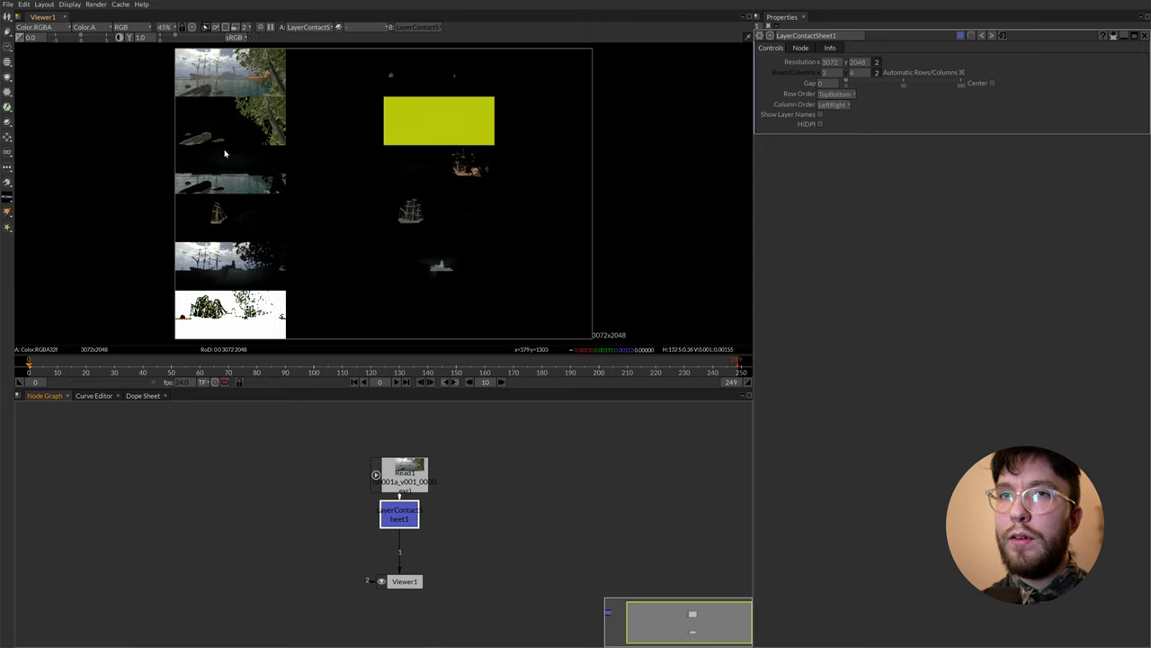
click(369, 233)
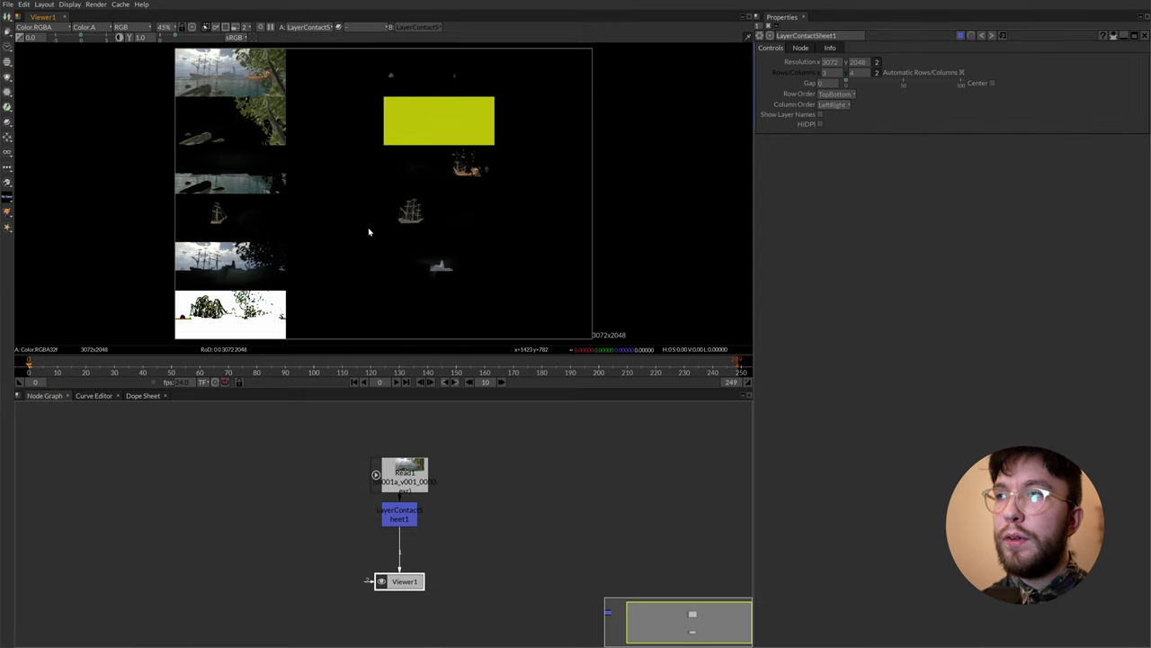
key(a)
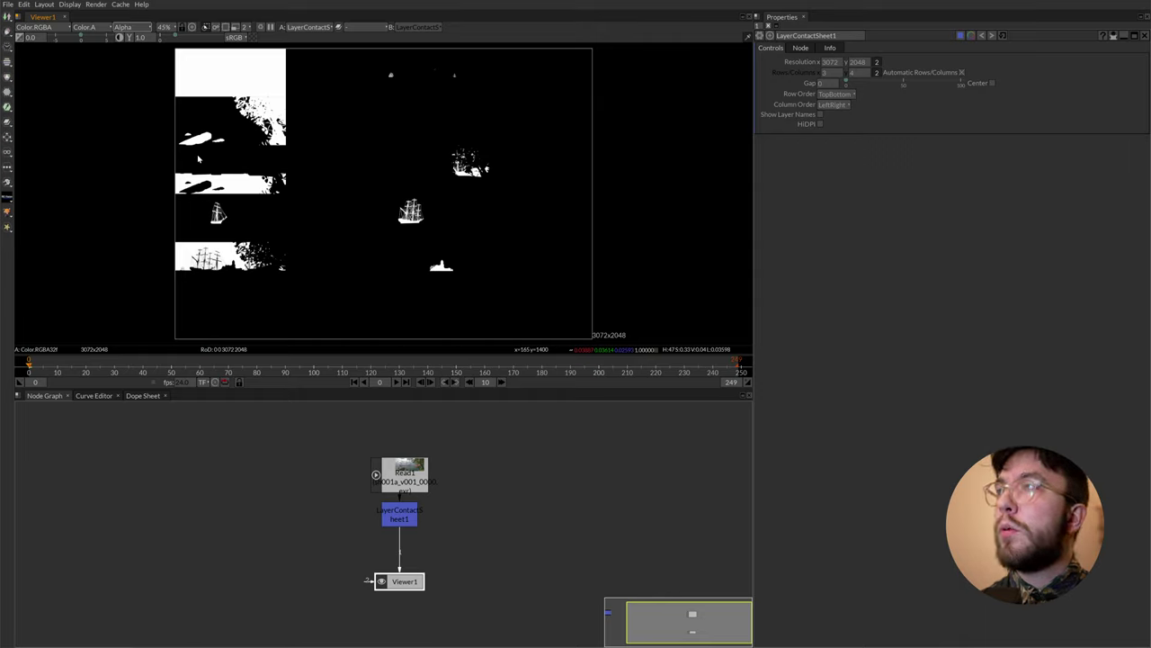
key(a)
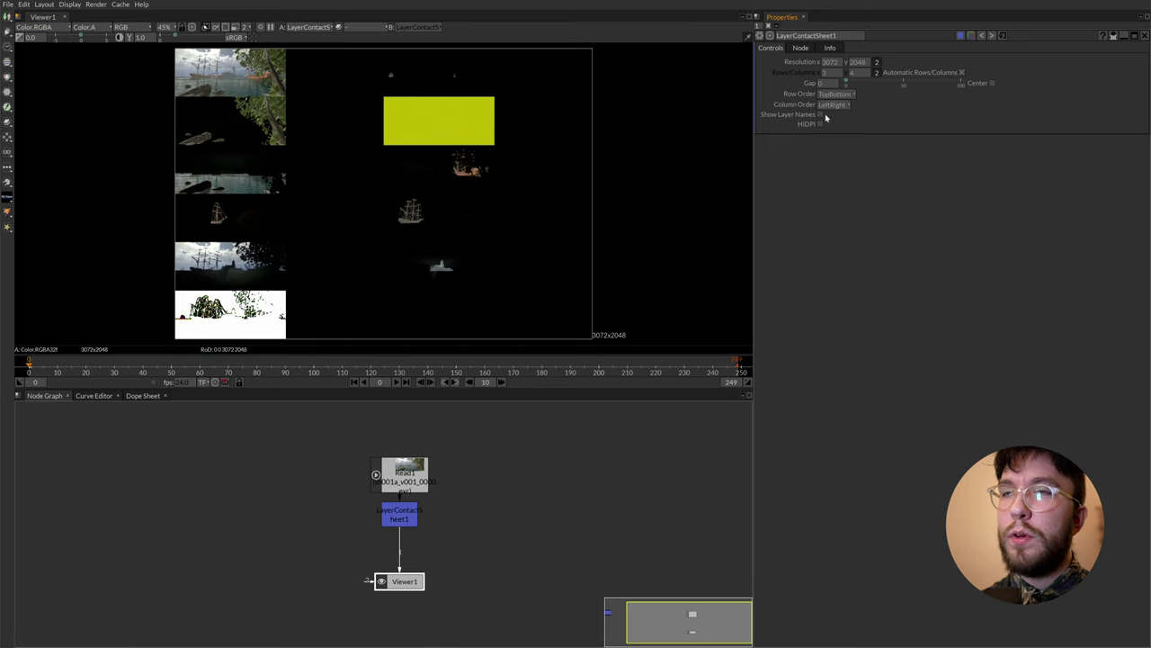
click(820, 114)
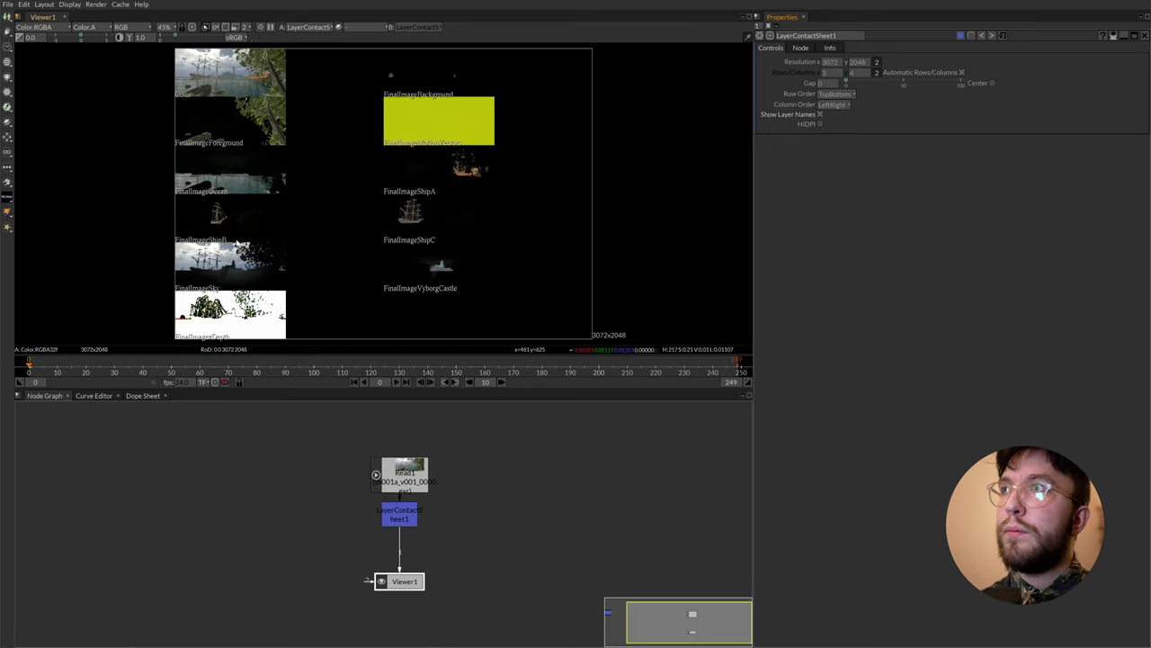
Delete LayerContactSheet1, move Read1 down beside Viewer1, and frame all nodes.
click(410, 526)
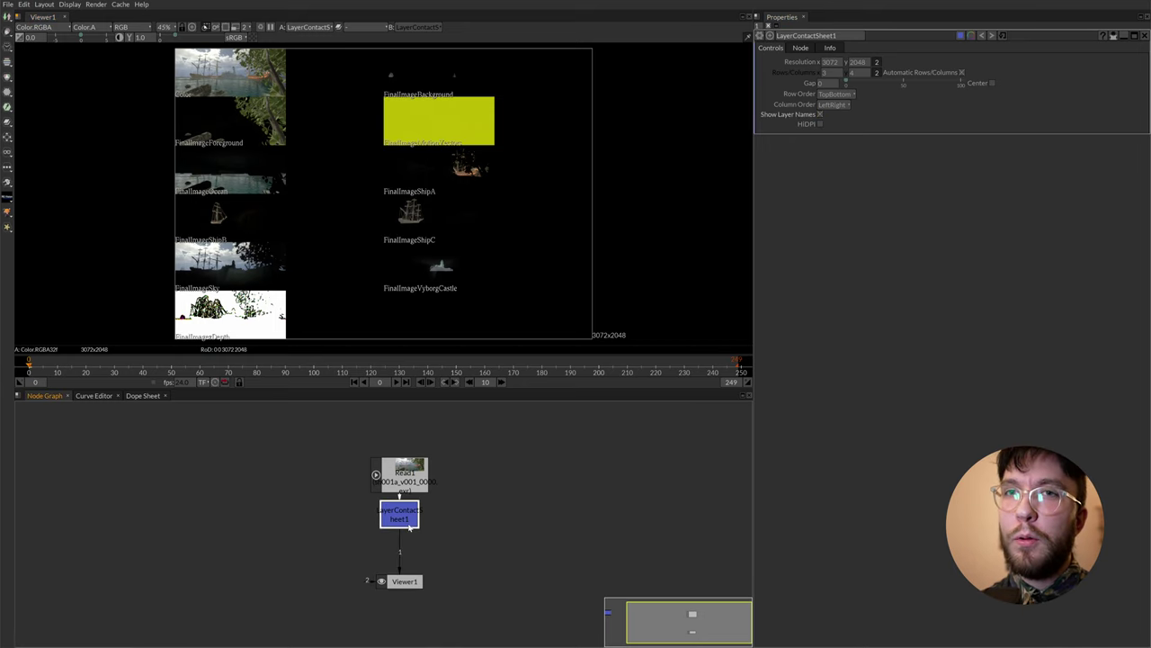
key(Delete)
drag(404, 471, 407, 506)
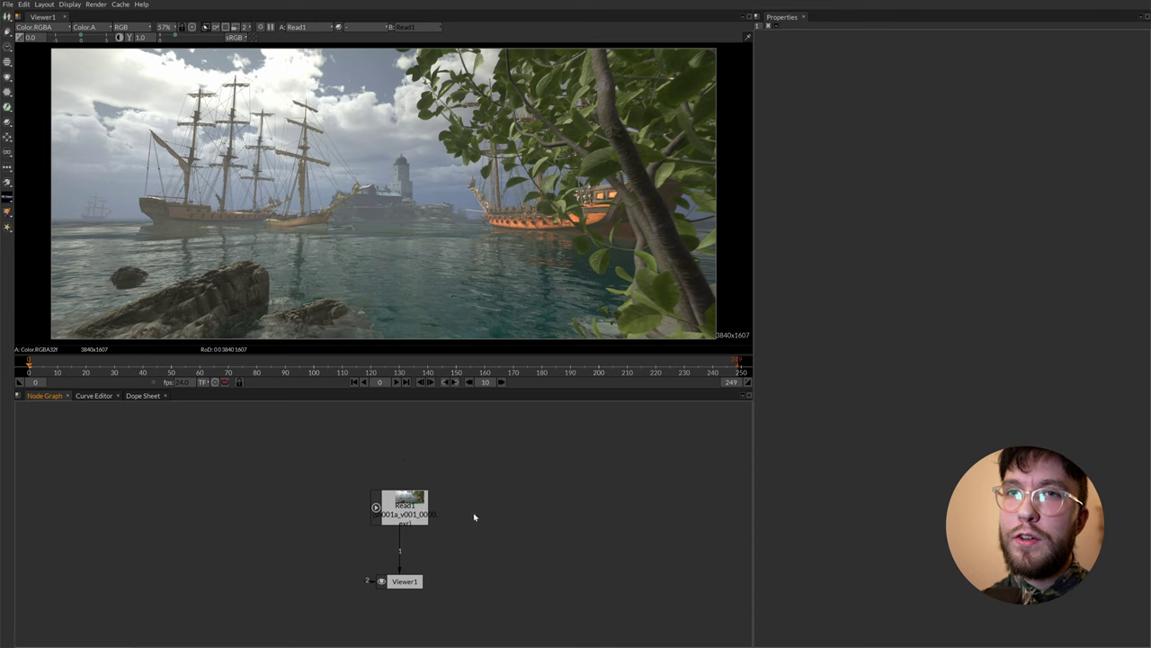
click(540, 530)
key(f)
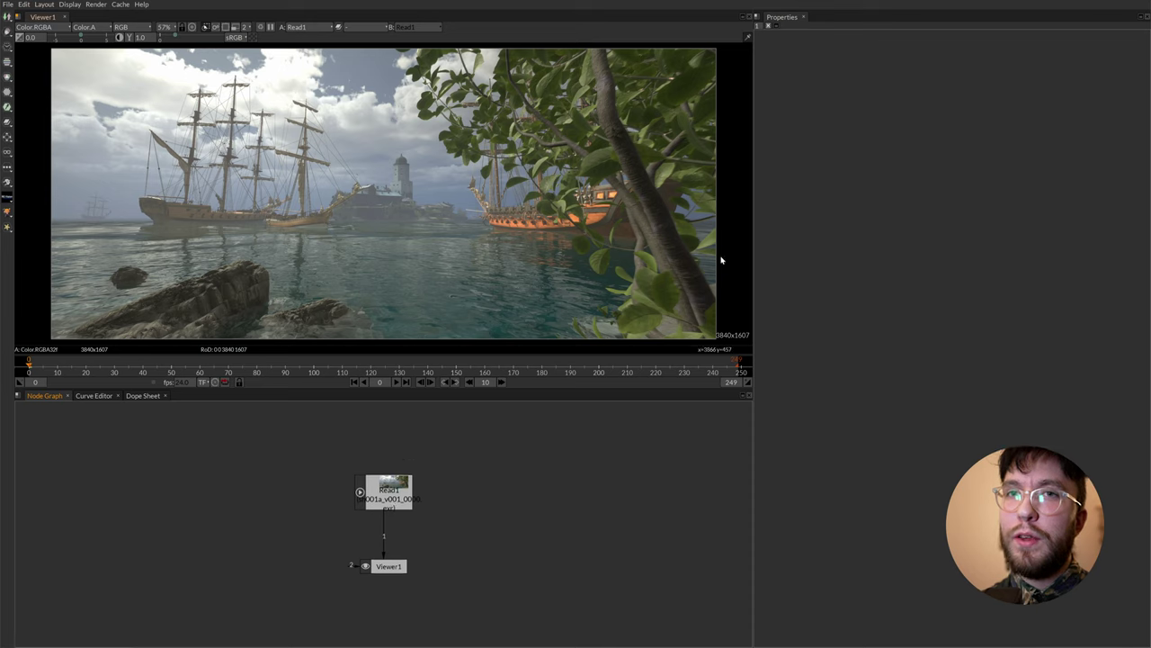
click(723, 257)
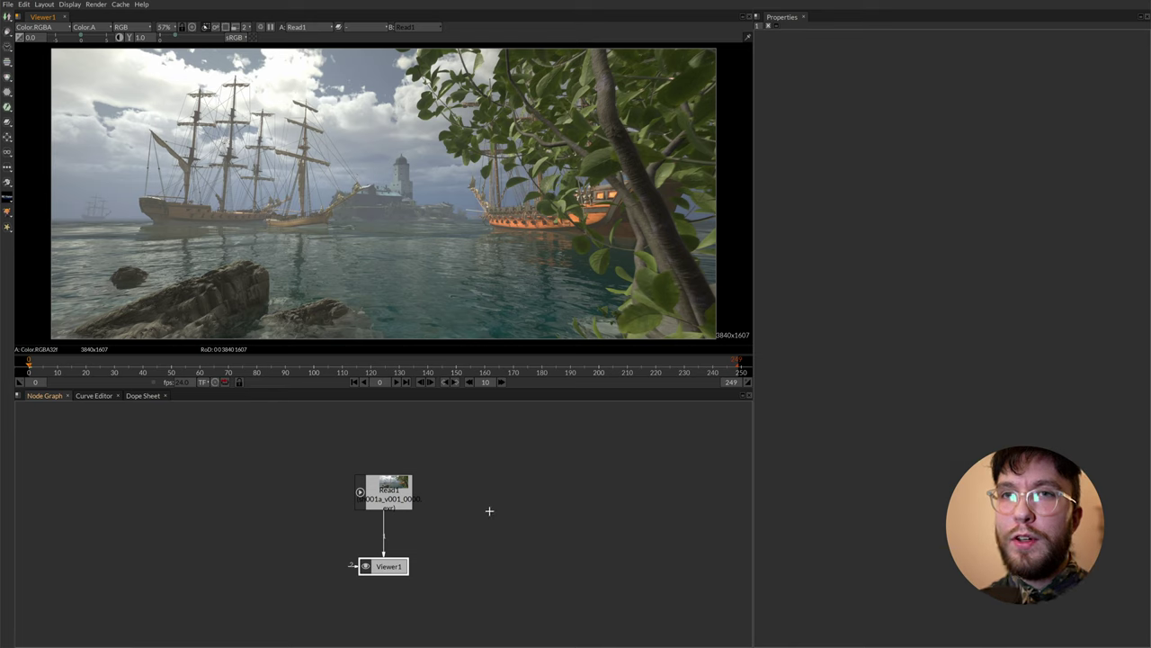
Select and delete the existing Read1 node.
click(488, 510)
key(r)
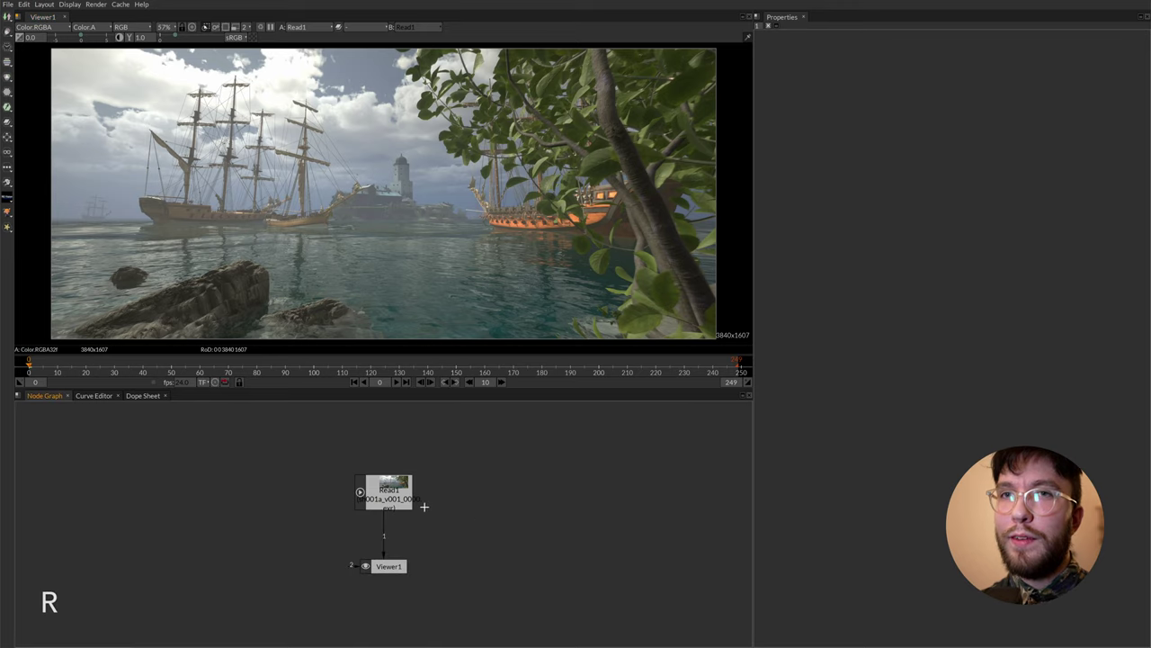
drag(404, 506, 399, 474)
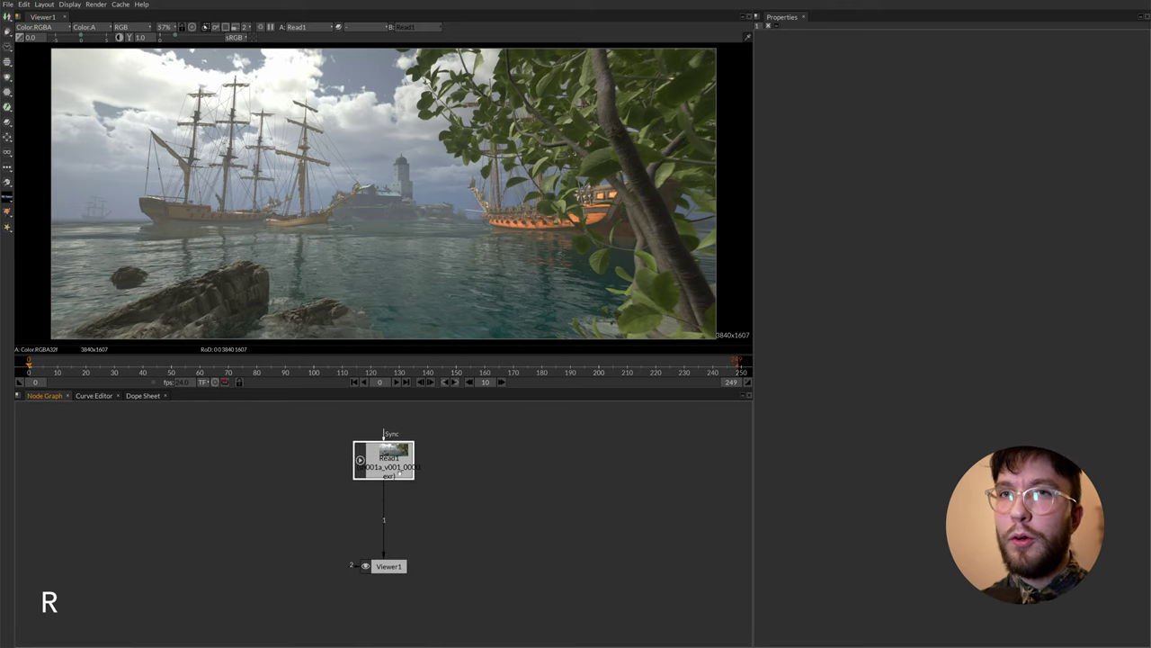
key(Delete)
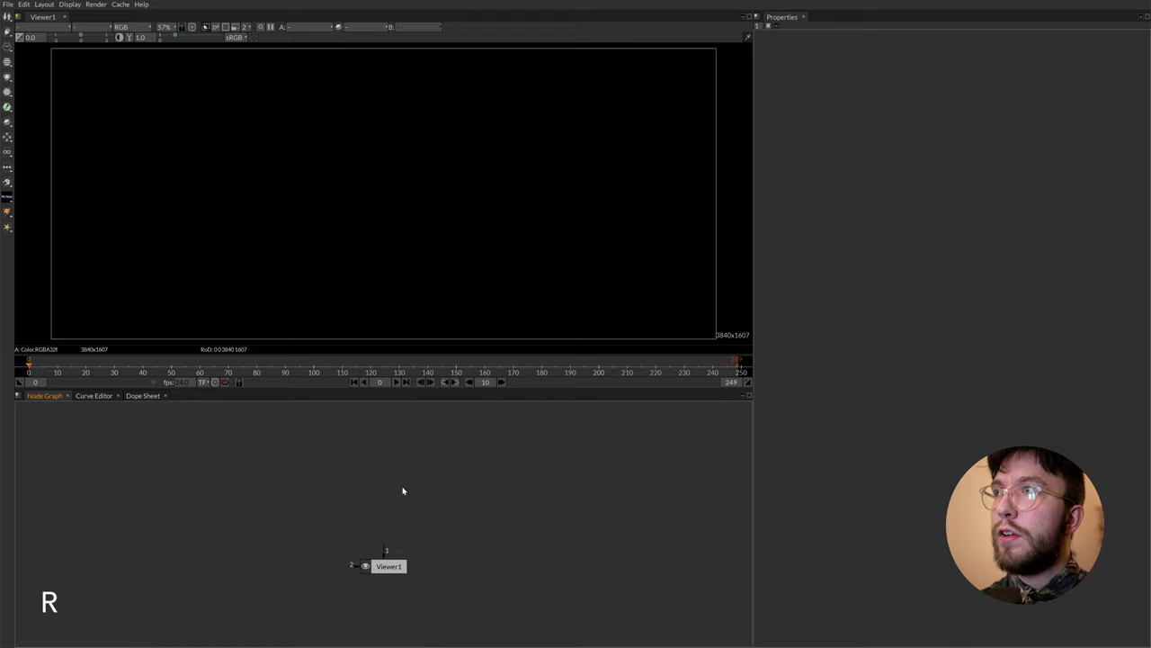
Create a new Read1 loading sh001a_v001_####.exr and place it above Viewer1.
key(r)
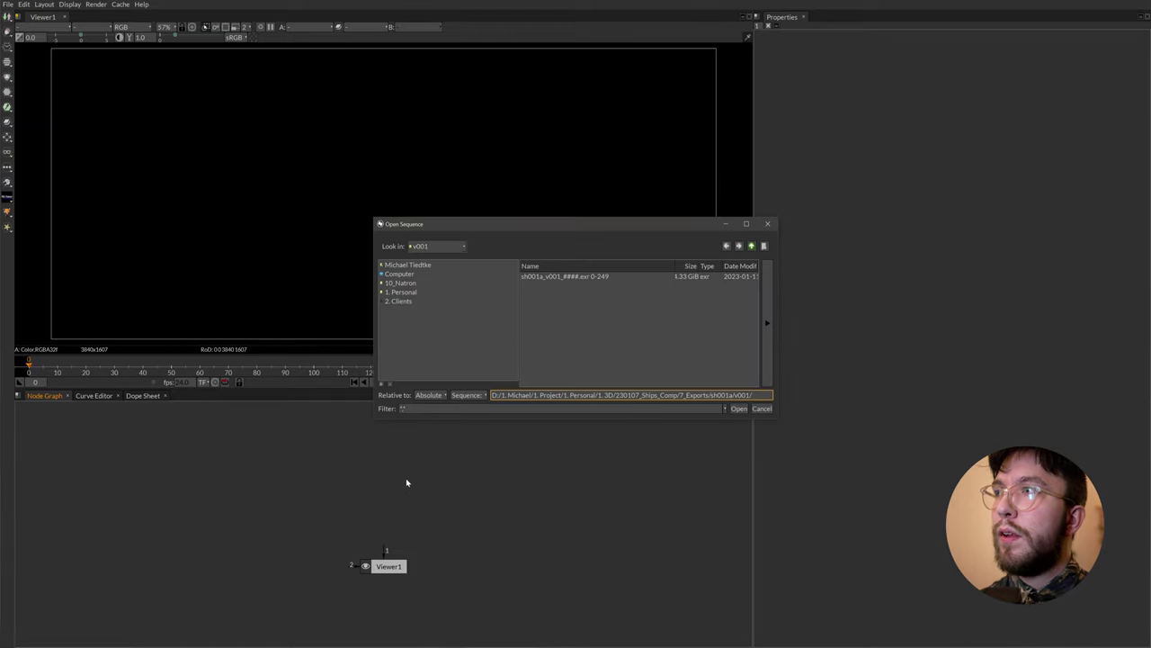
click(550, 275)
click(737, 409)
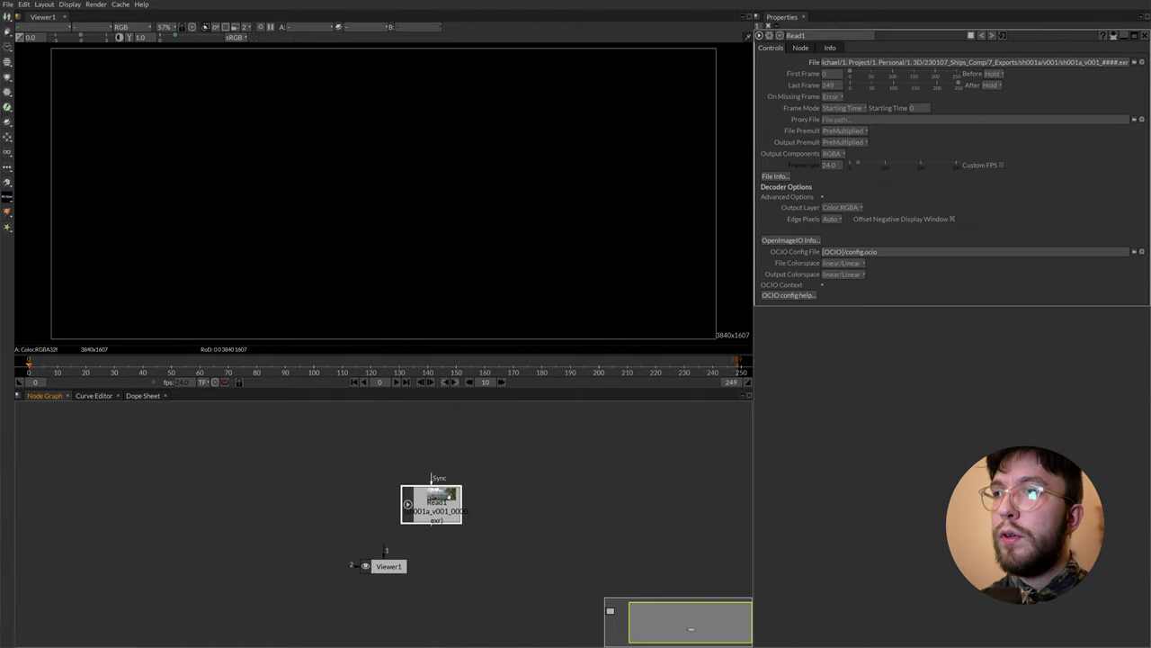
drag(424, 500, 389, 492)
click(478, 537)
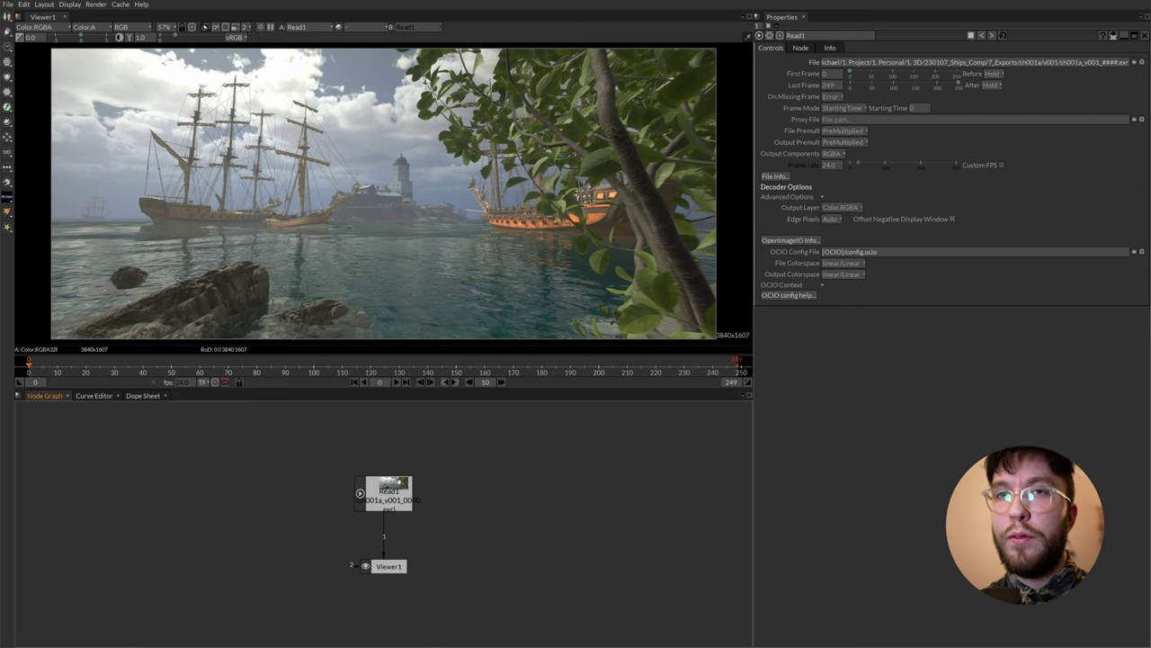
Drag the v001 folder from File Explorer into the Node Graph and connect Read2 to viewer input 2.
drag(388, 493, 385, 502)
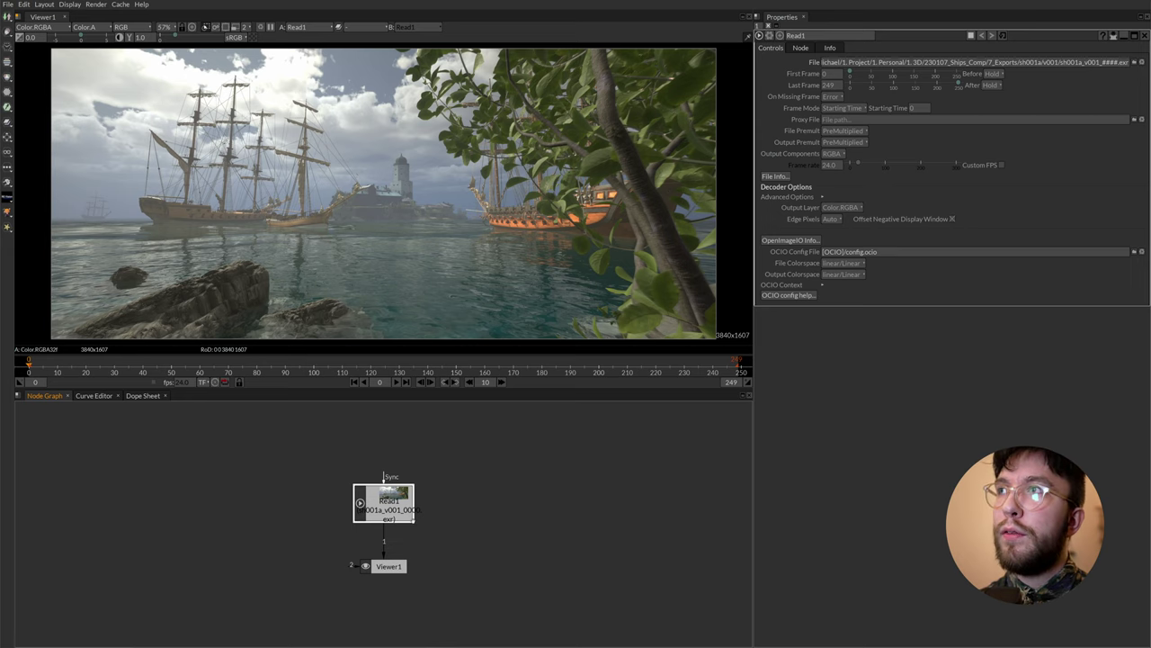
click(465, 526)
key(alt+Tab)
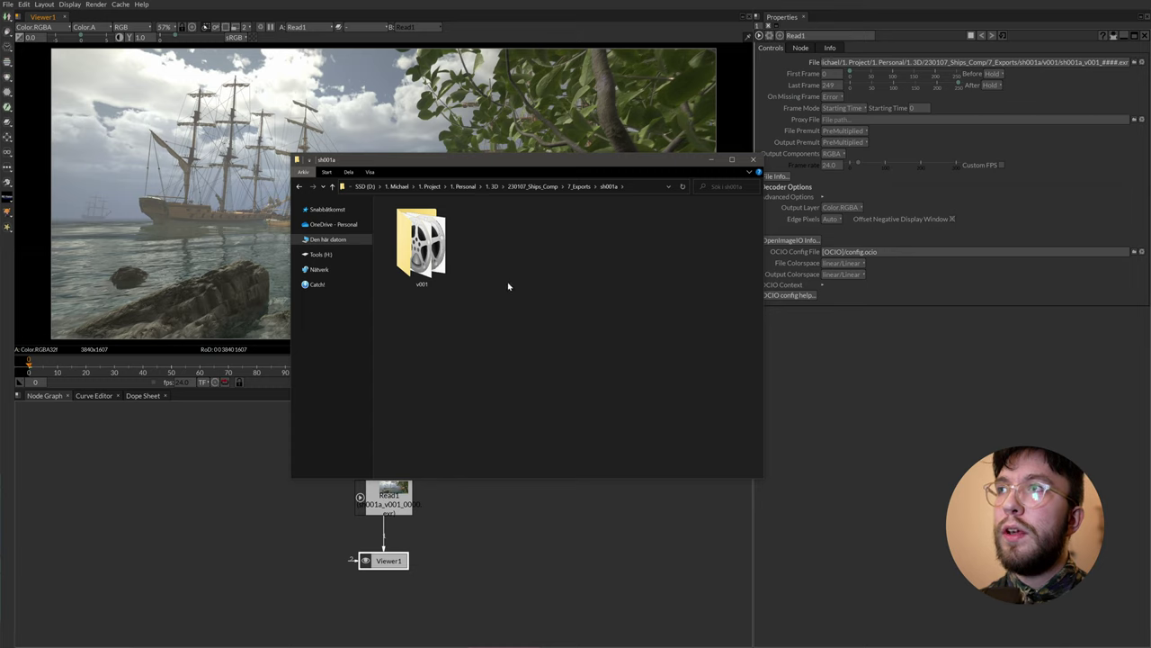
click(448, 280)
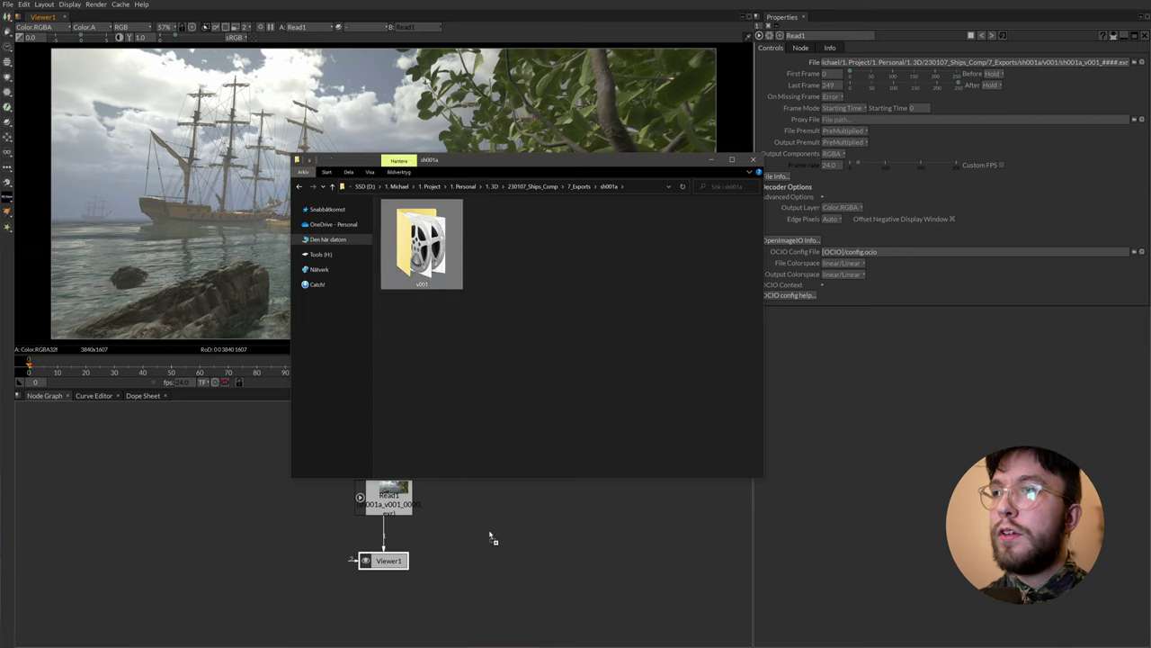
drag(486, 537, 480, 510)
key(2)
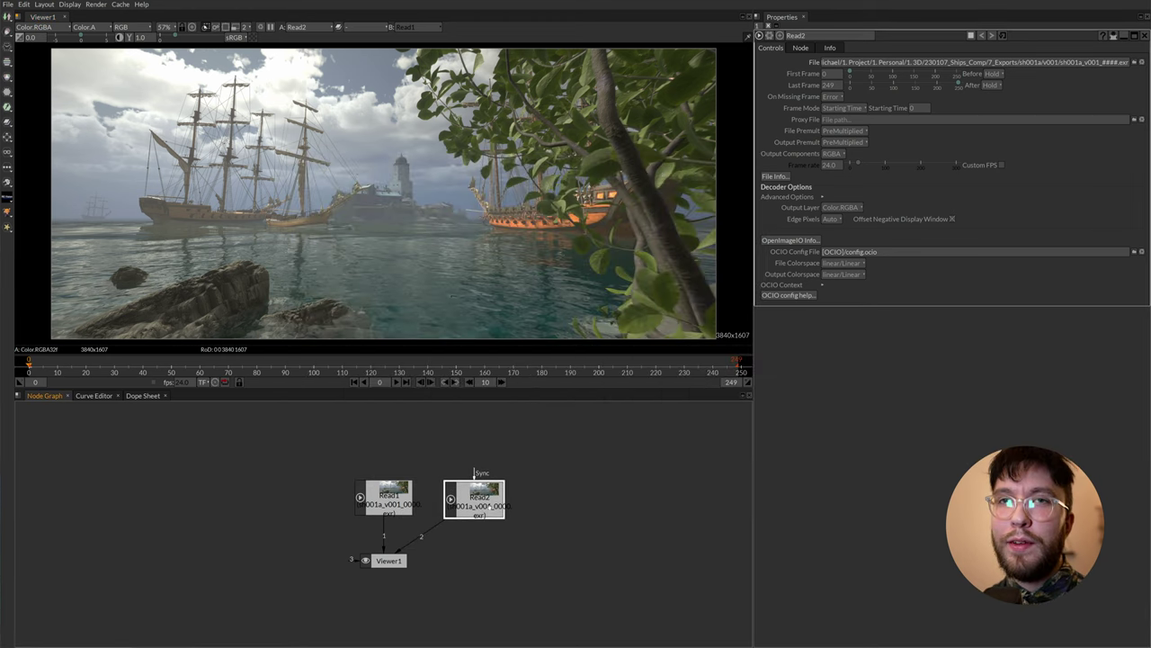
click(506, 546)
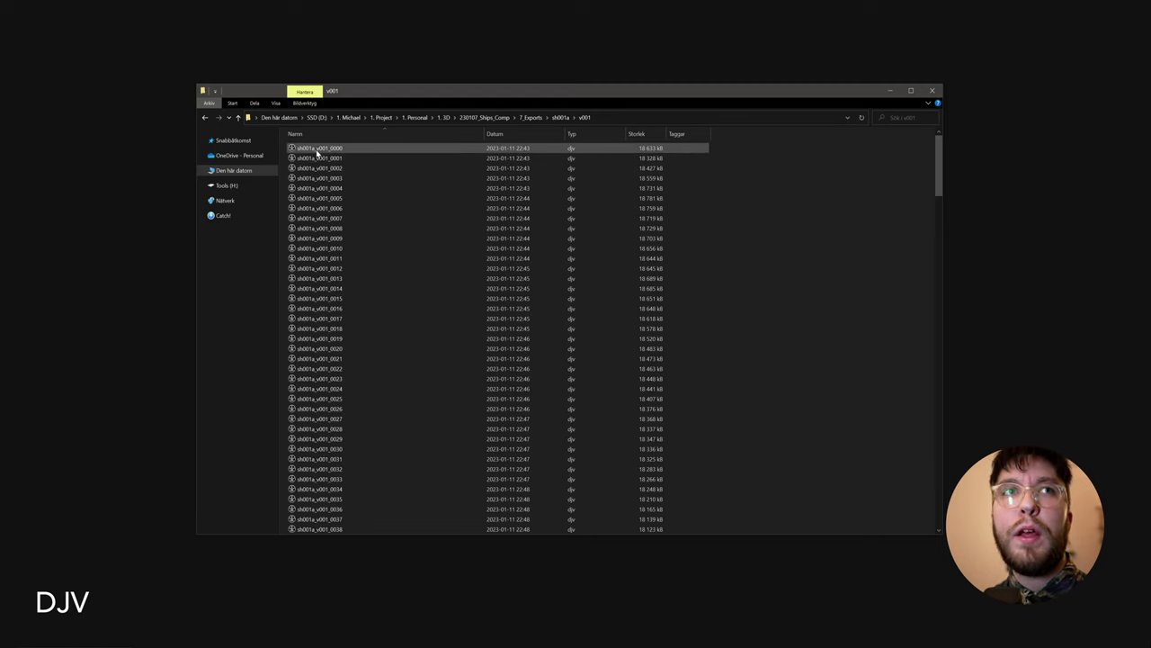
Open sh001a_v001_0000 from the v001 folder in DJV.
click(304, 149)
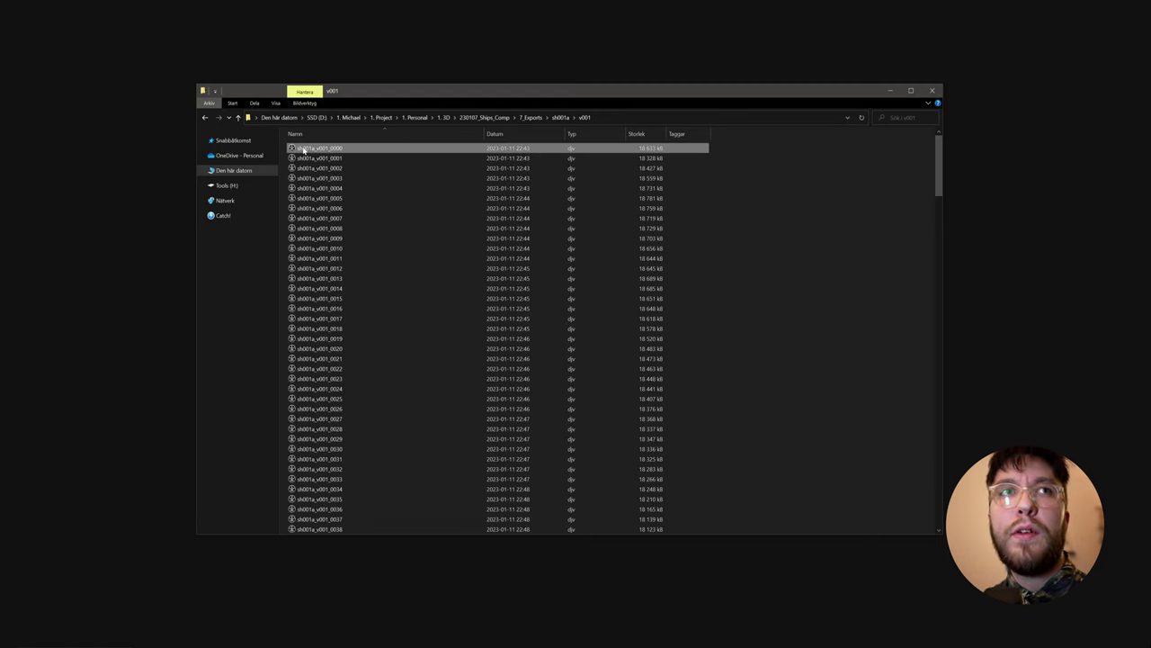
double_click(304, 149)
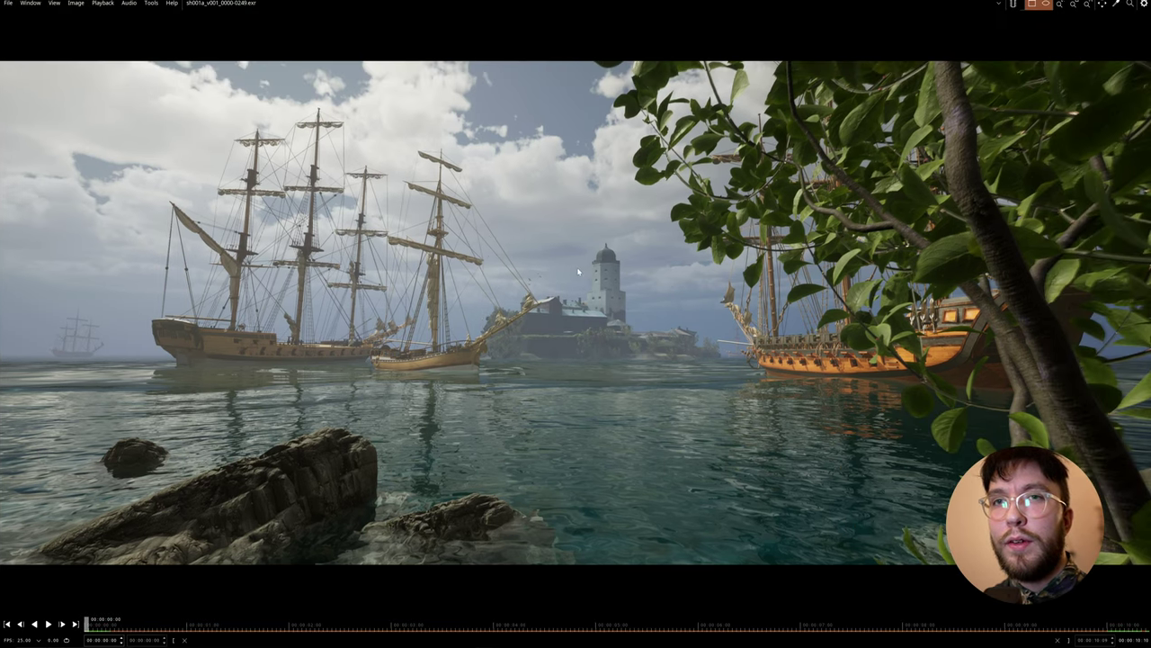
Zoom the DJV view, play the ship sequence, then scrub back to its first frame.
scroll(551, 288, down, 2)
scroll(550, 288, down, 2)
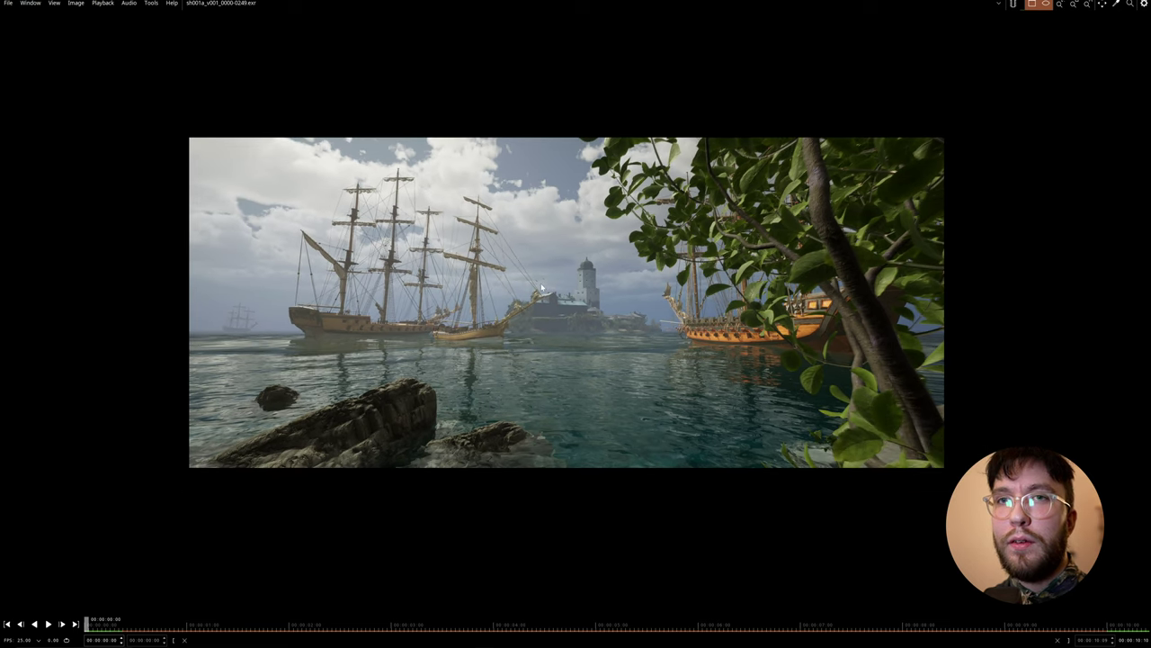
scroll(511, 290, up, 1)
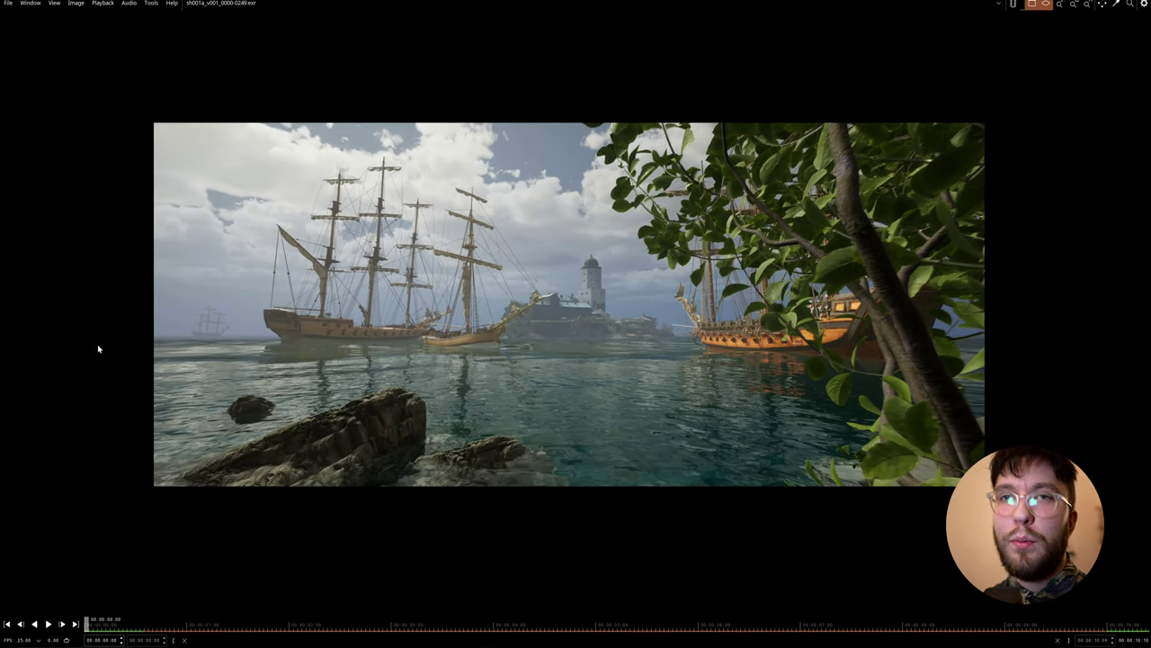
key(space)
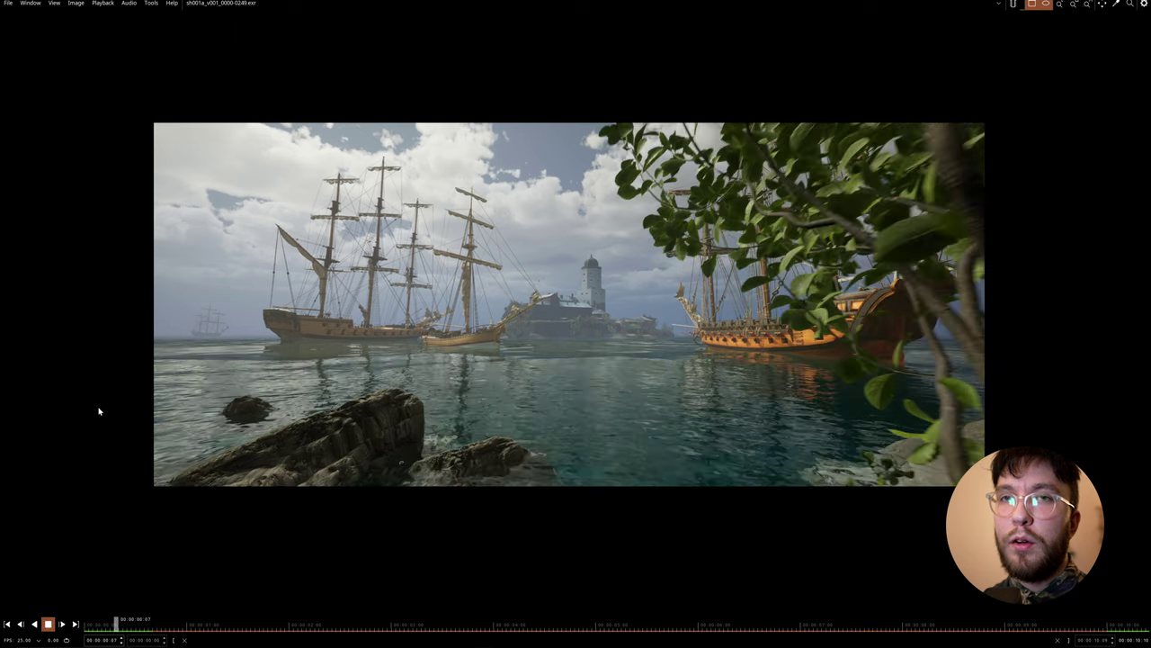
drag(153, 623, 91, 630)
In DJV, preview the FinalImageOcean layer, then switch to FinalImageShipA around 00:00:04:20.
key(l)
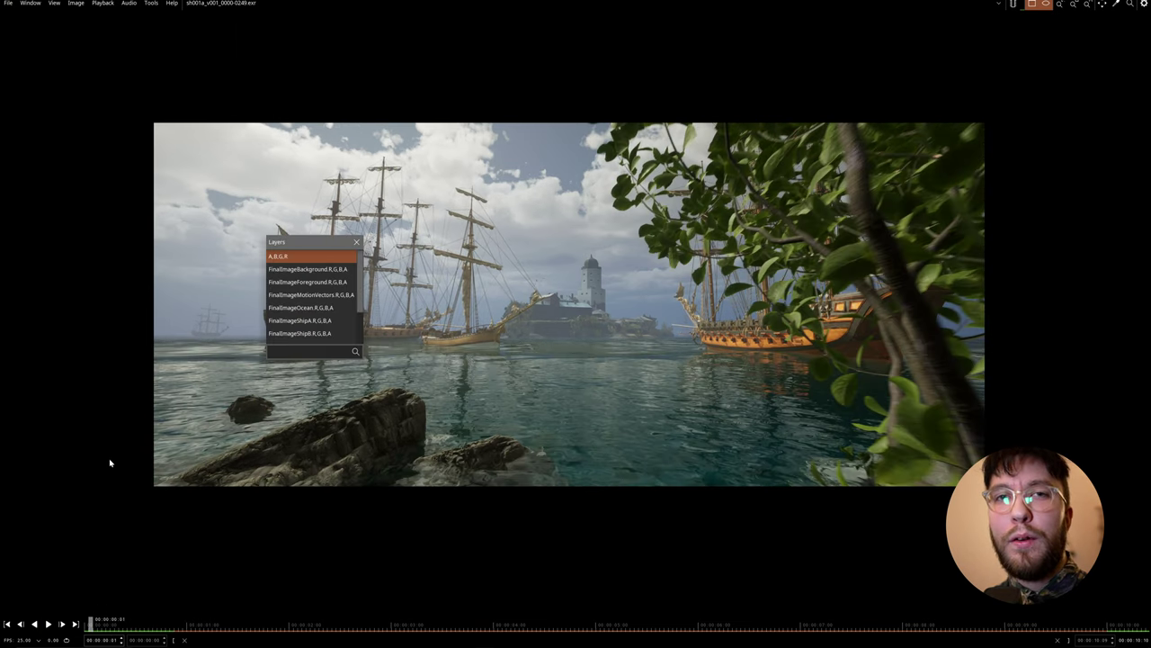
scroll(292, 311, down, 1)
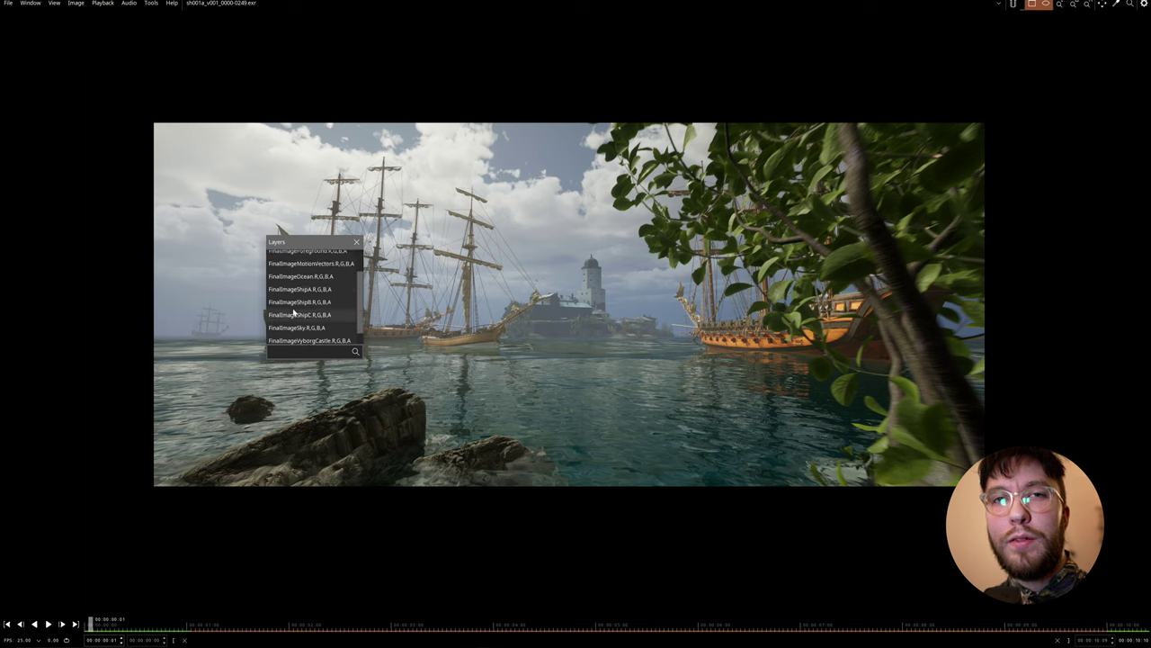
scroll(319, 328, up, 1)
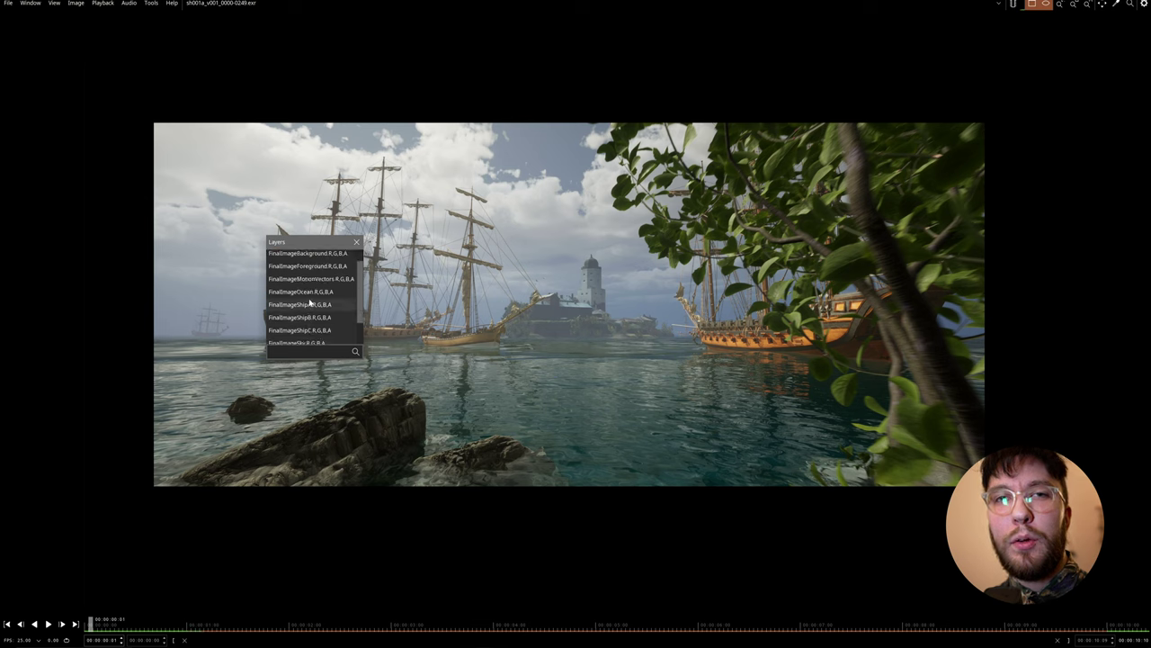
click(282, 294)
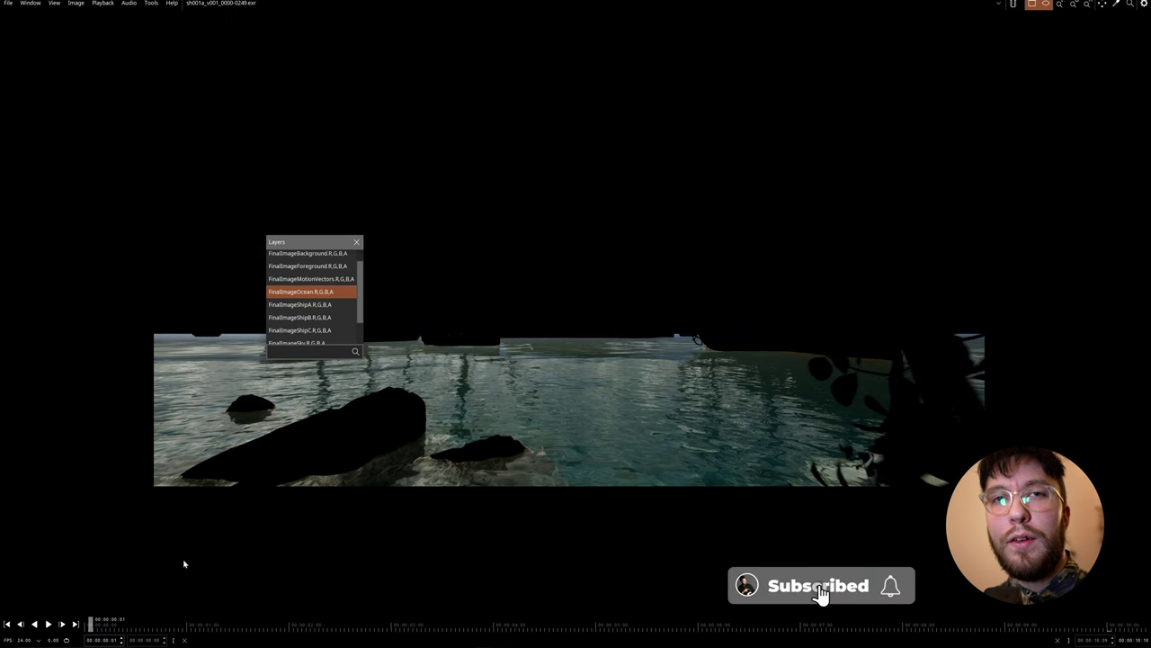
drag(188, 627, 329, 627)
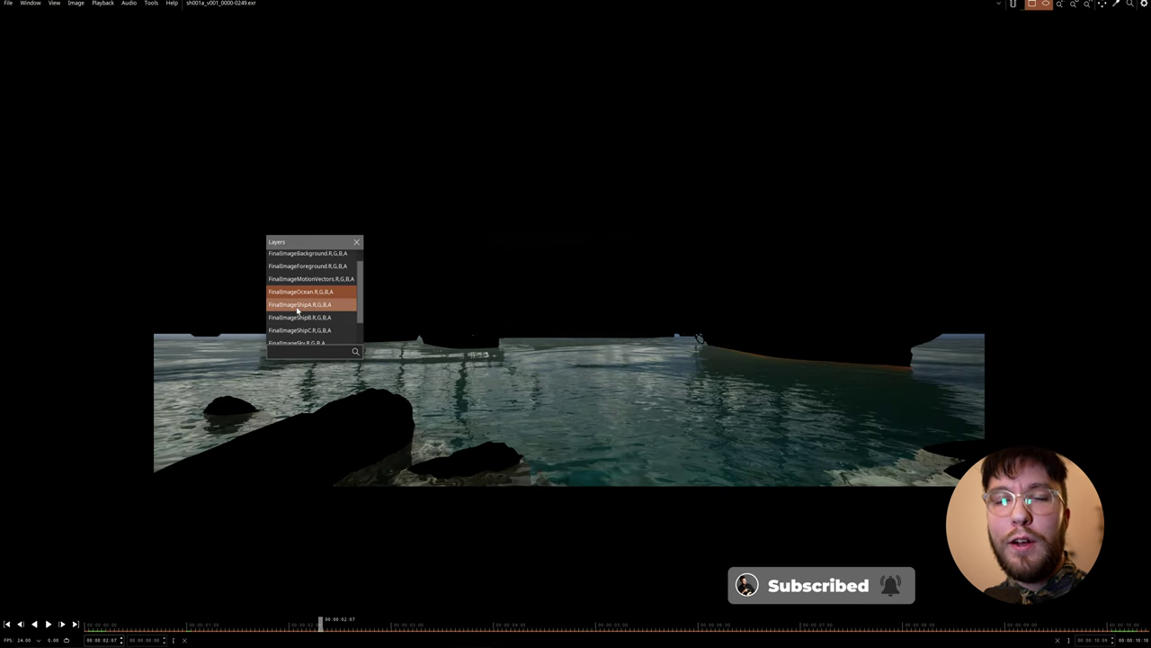
click(298, 307)
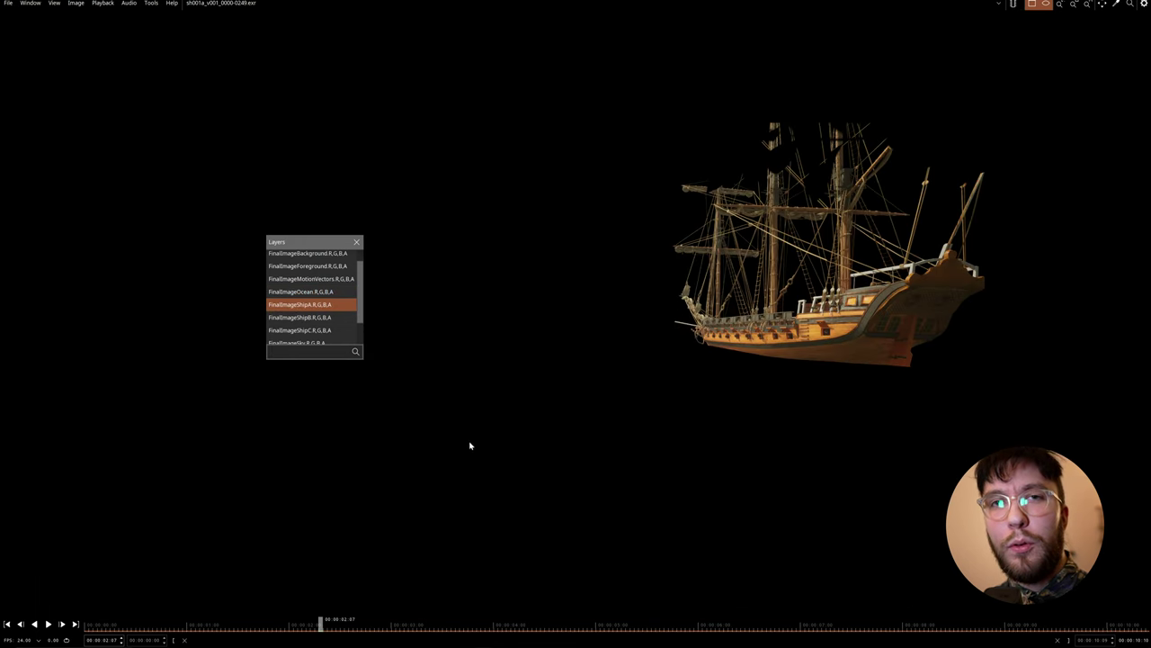
click(580, 627)
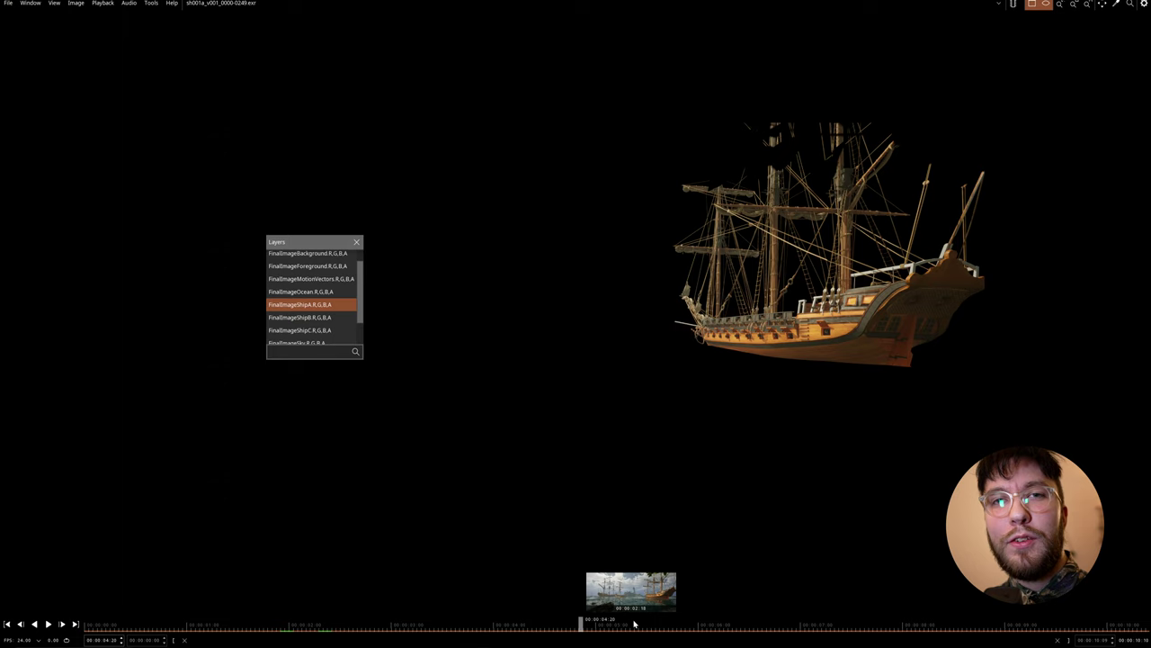